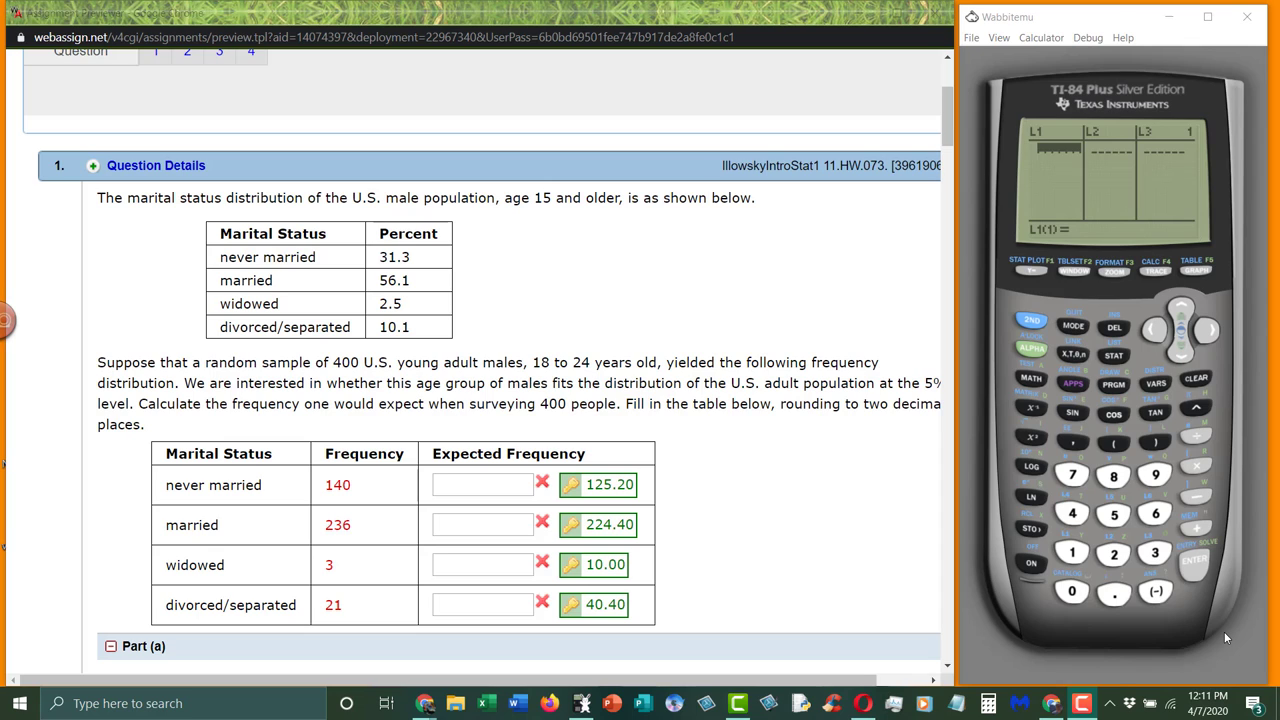
Browse the STAT TESTS menu down to χ²GOF-Test, then open the list editor.
click(1134, 355)
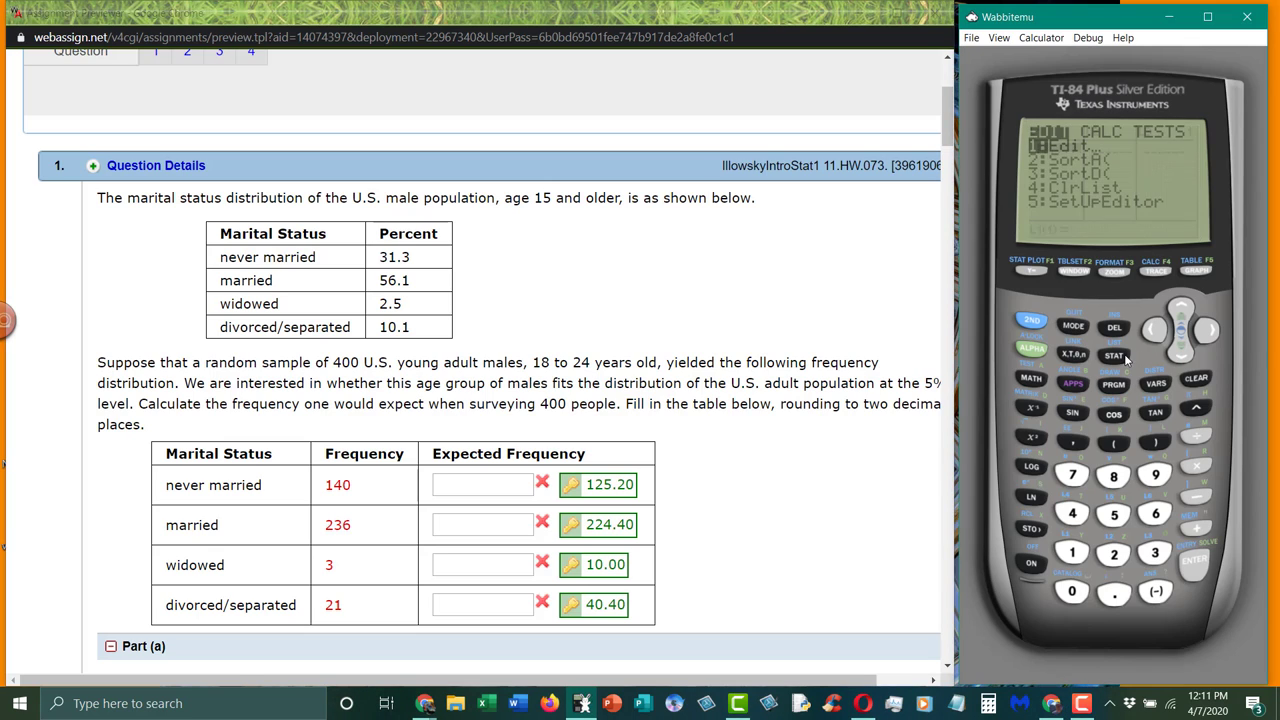
click(1204, 334)
click(1204, 334)
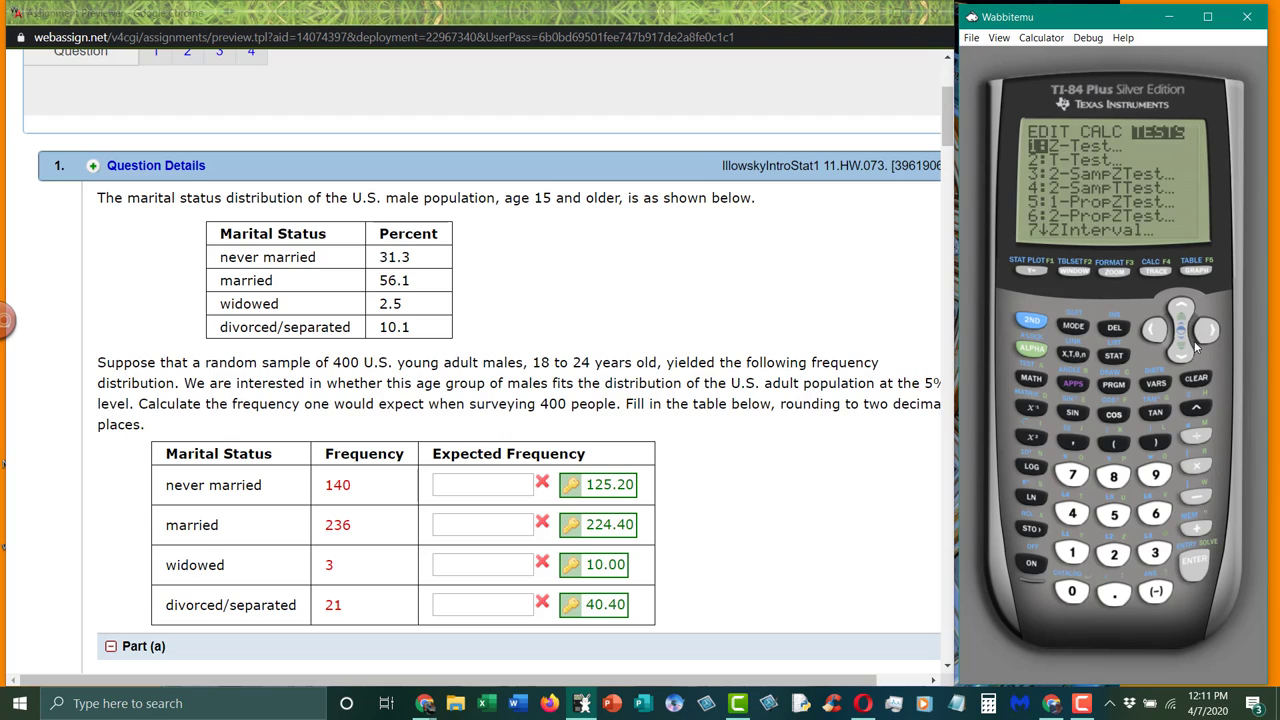
click(1186, 357)
click(1186, 357)
click(1186, 357)
click(1186, 357)
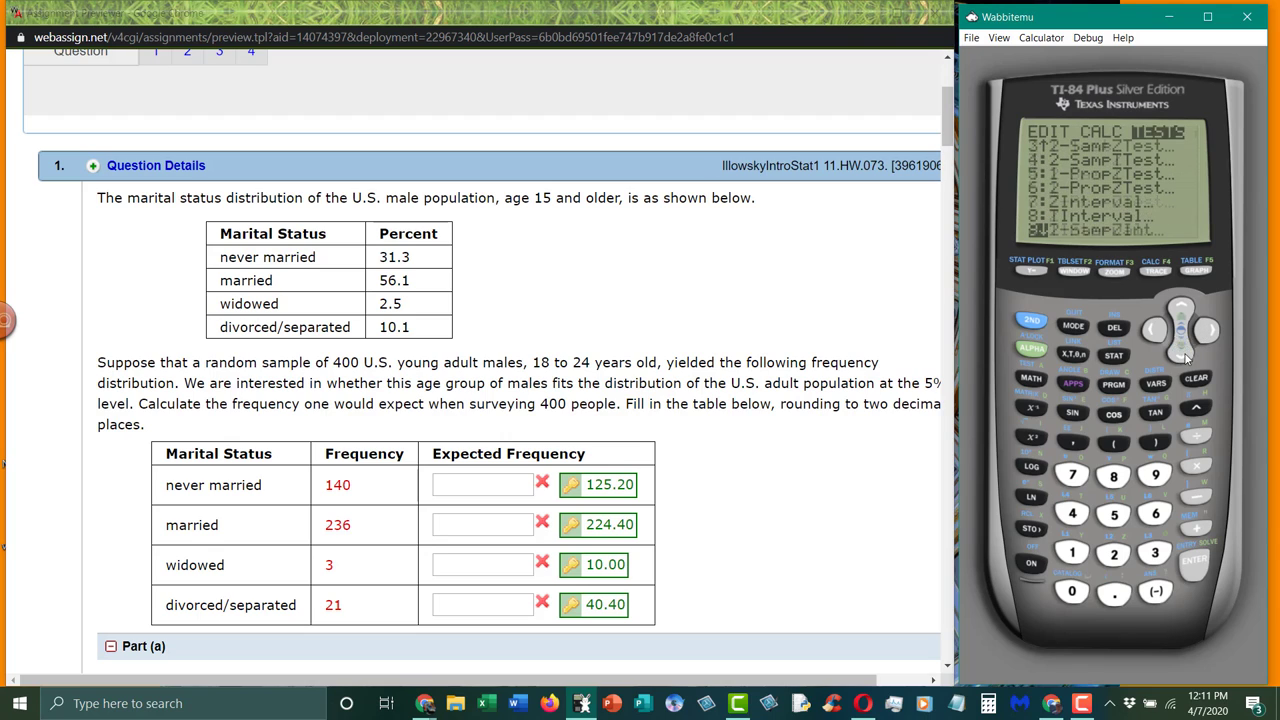
click(1186, 357)
click(1186, 357)
click(1184, 357)
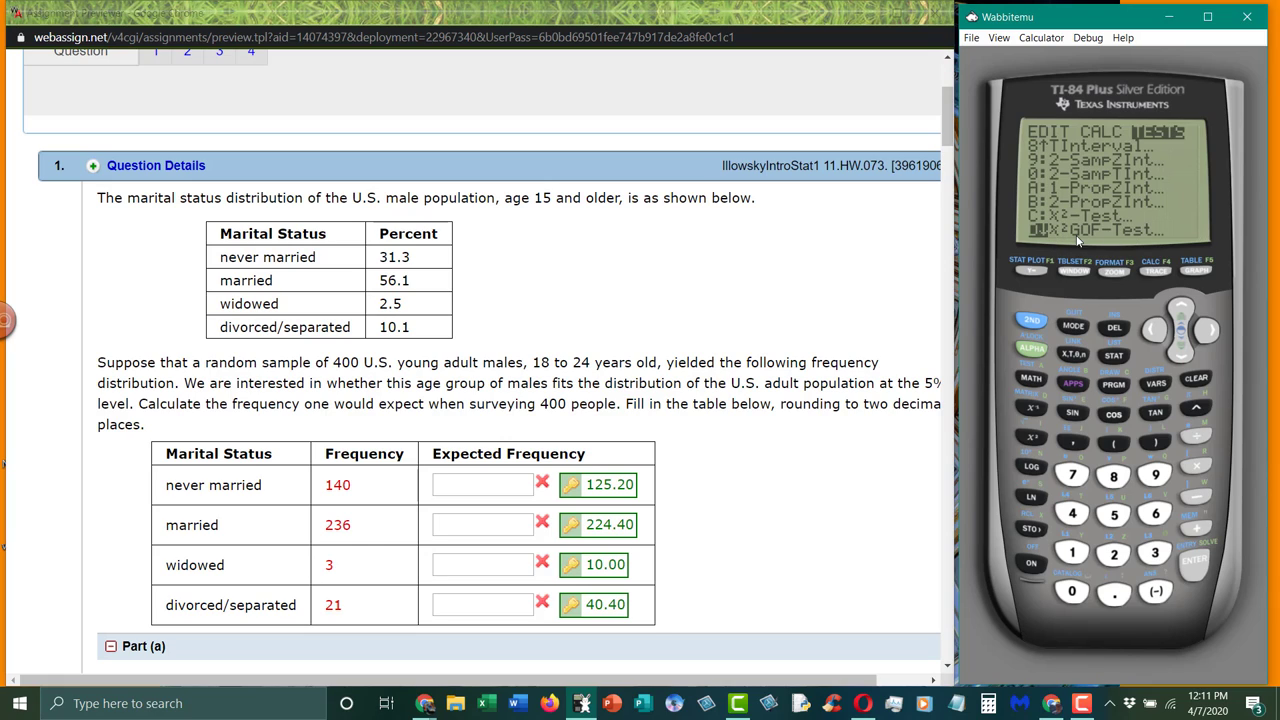
click(1114, 358)
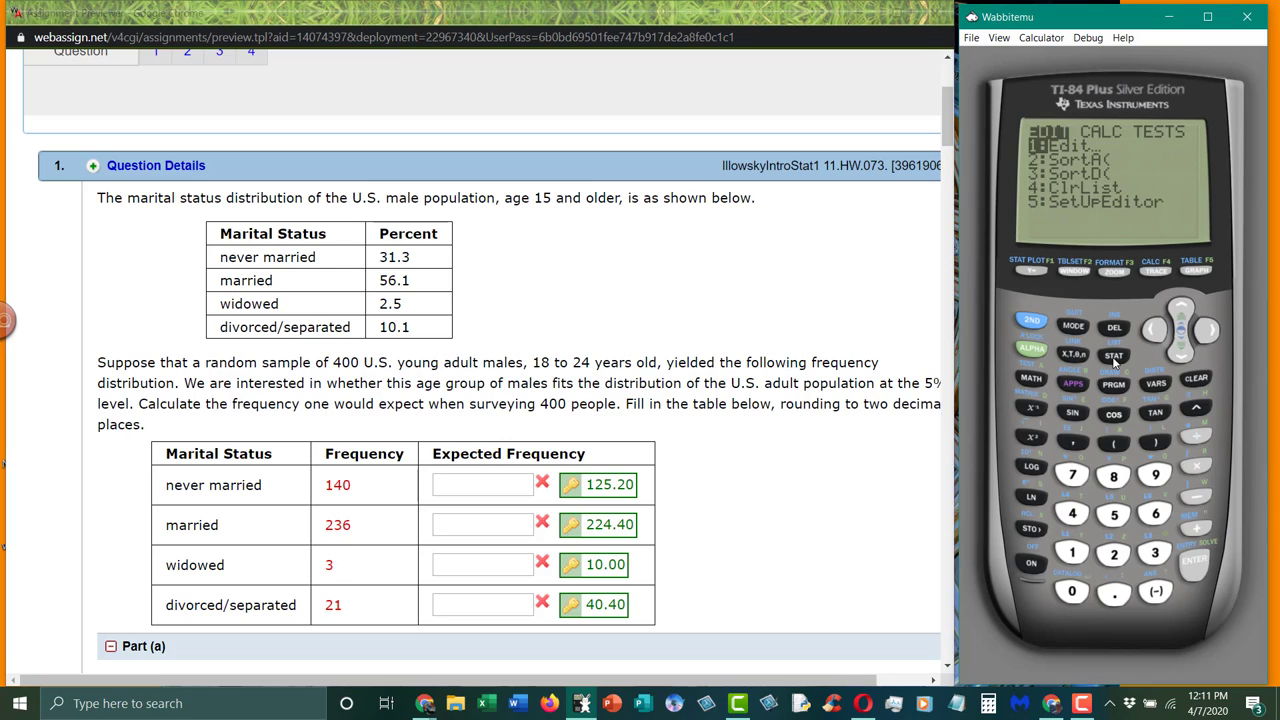
click(1192, 563)
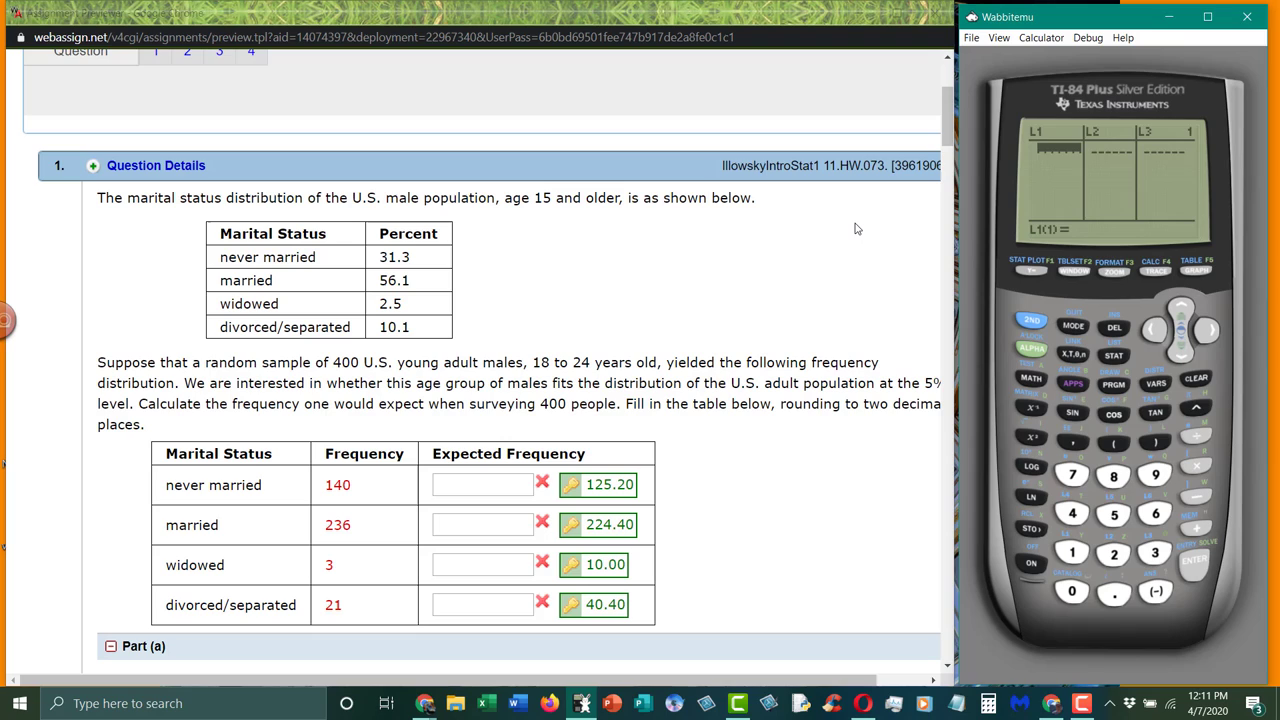
Enter 31.3/100, 56.1/100, 2.5/100 and 10.1/100 into list L1.
text(31.3/100)
key(Return)
text(56.)
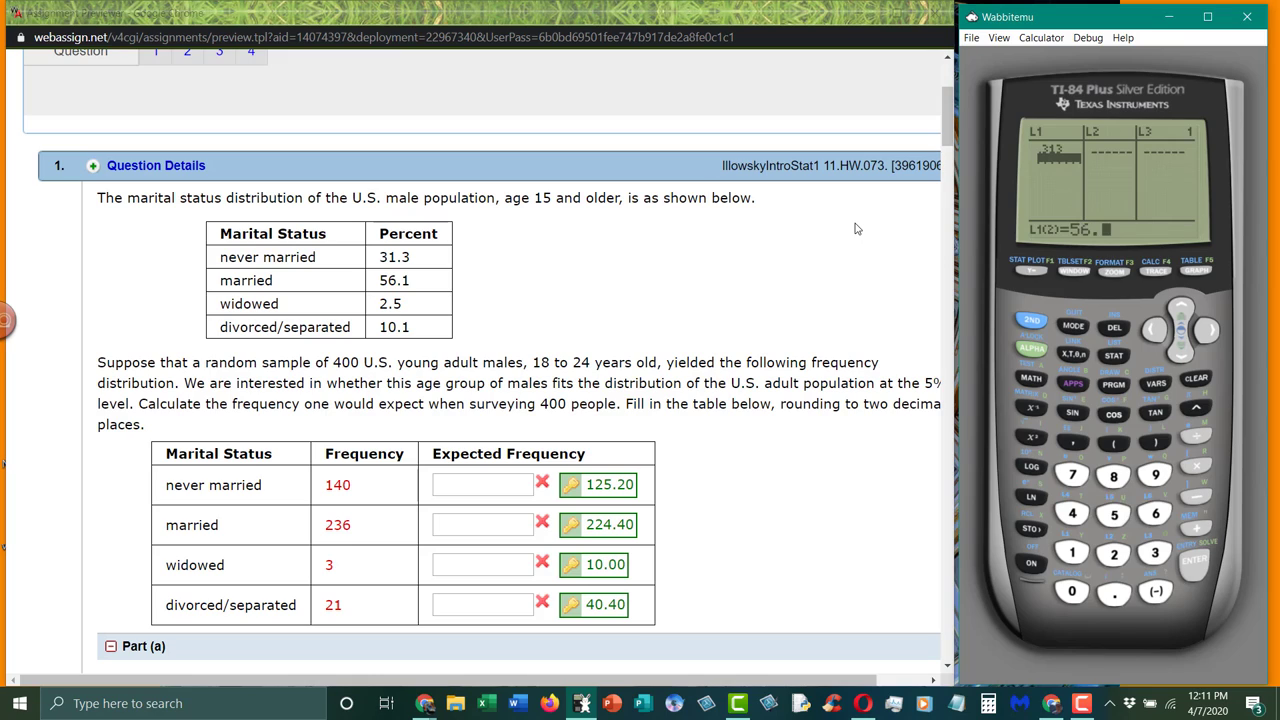
text(1/100)
key(Return)
text(2.5)
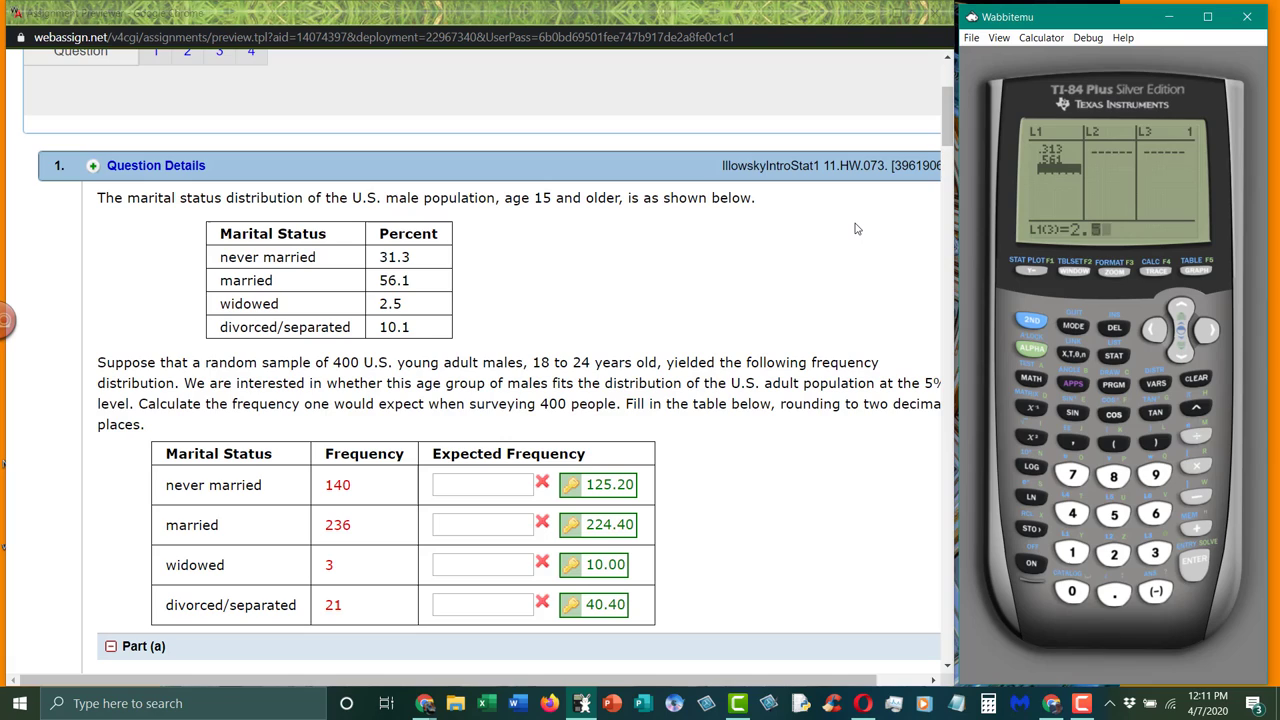
text(/100)
key(Return)
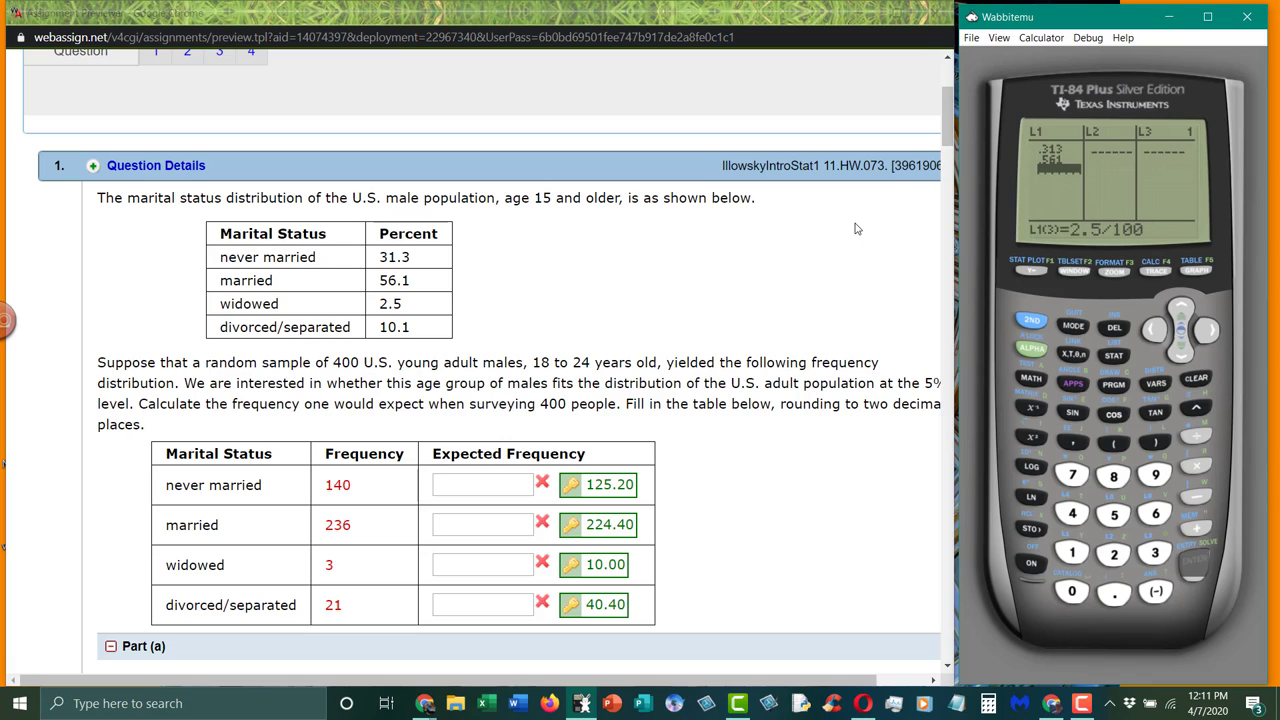
text(10.)
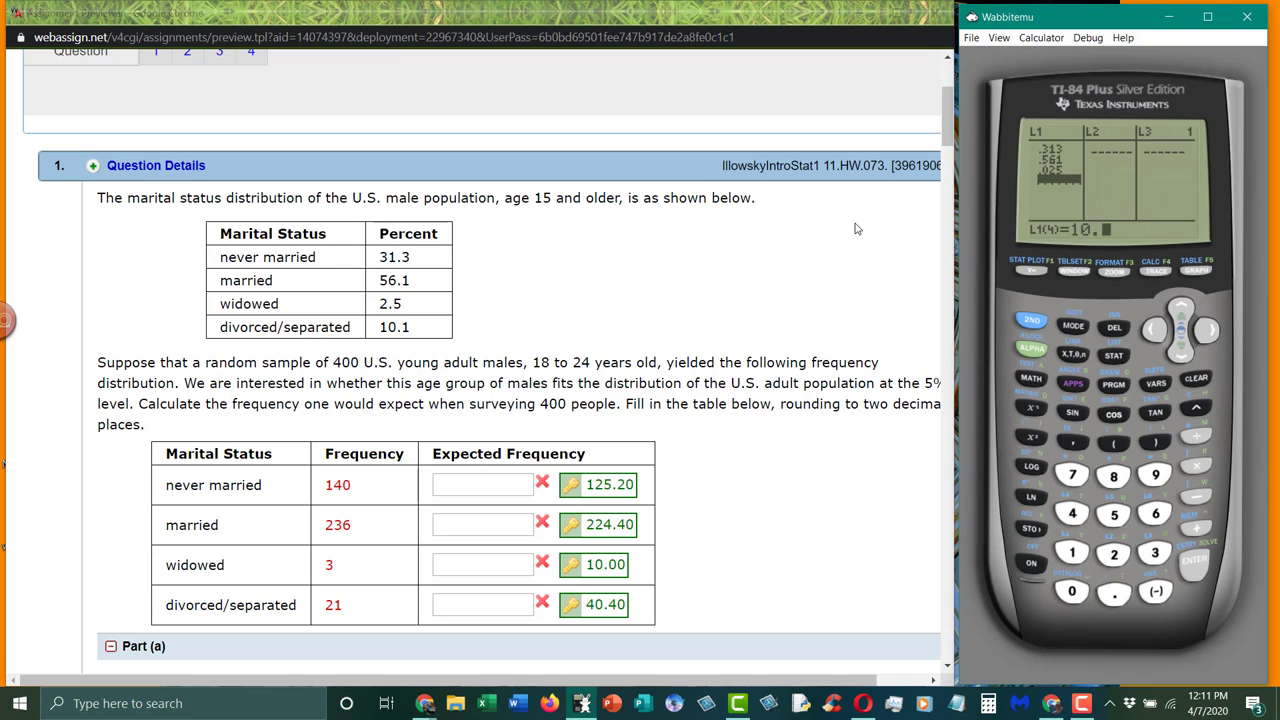
text(1/100)
key(Return)
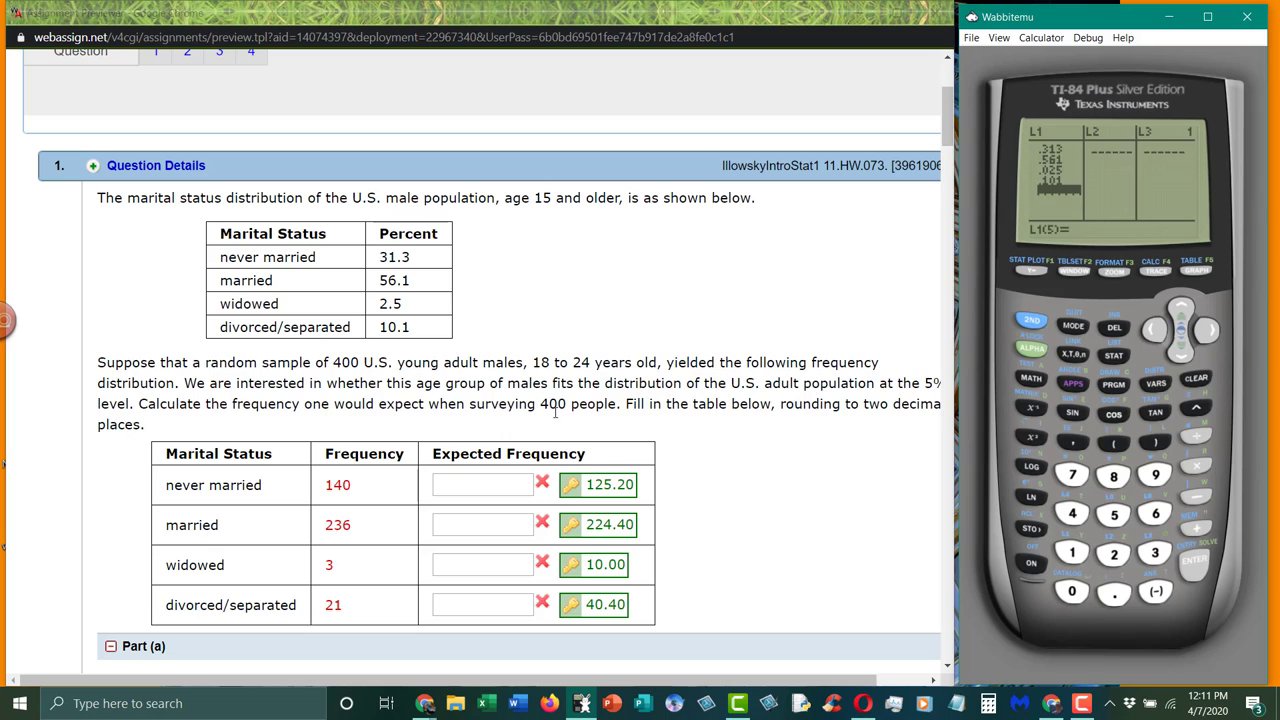
Highlight 'surveying 400 people' in the Chrome question, then return to the calculator.
drag(470, 405, 620, 404)
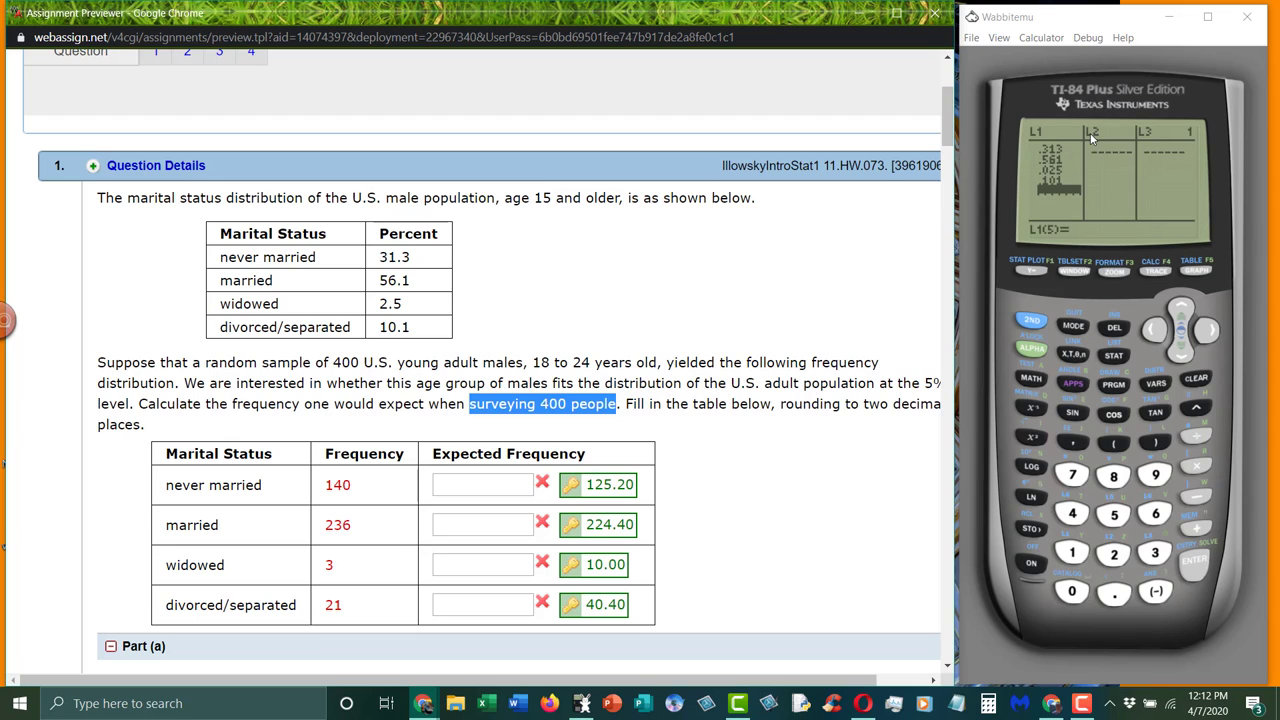
key(Right)
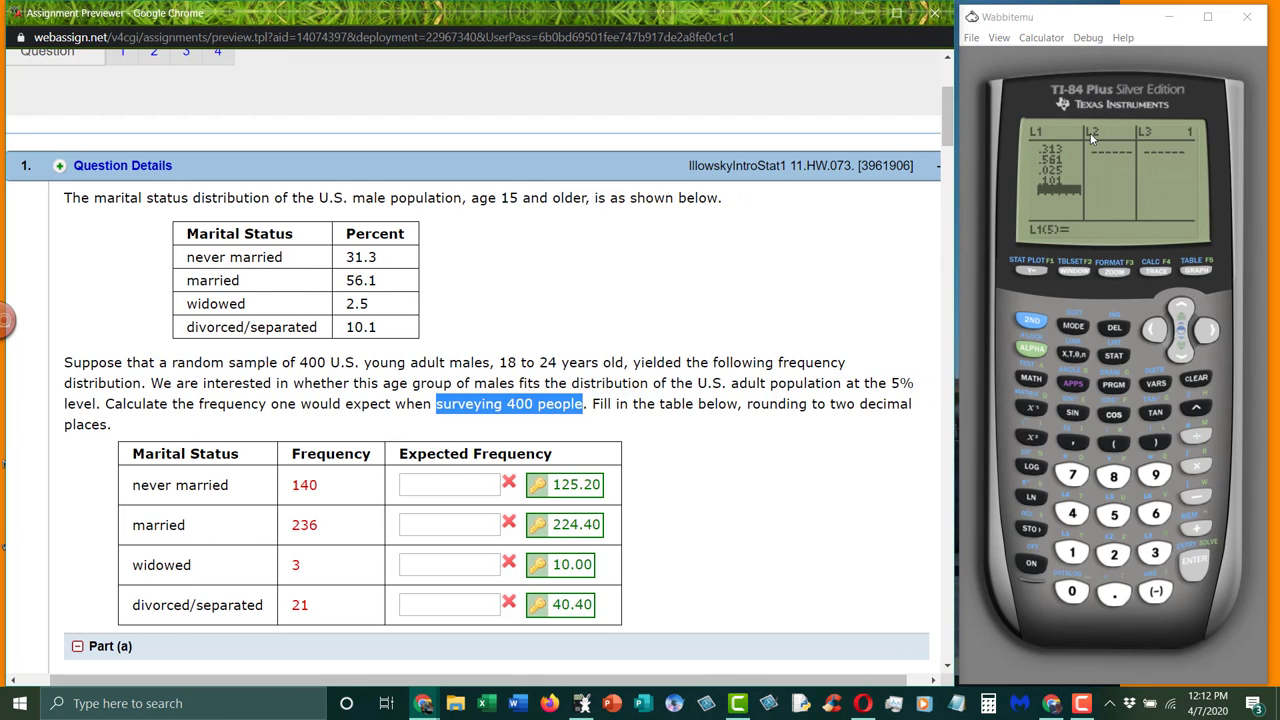
key(Left)
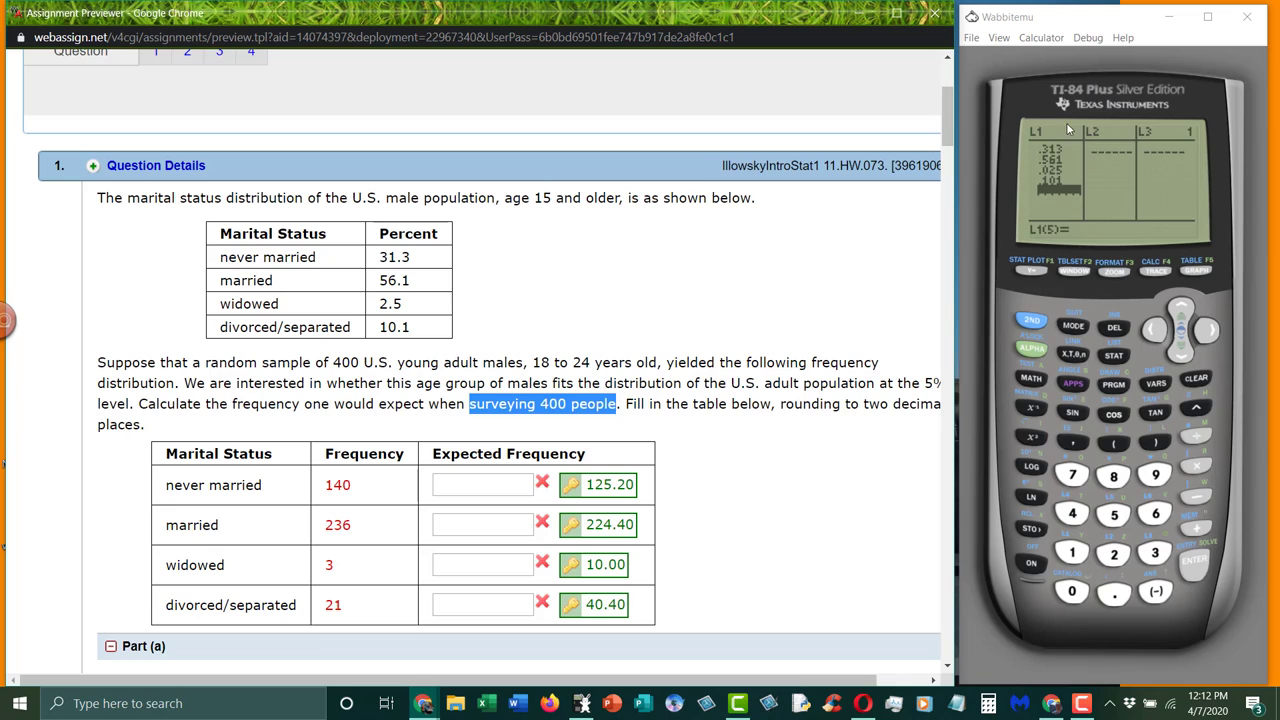
click(1066, 120)
Define L2 from its header as L1×400, giving 125.2, 224.4, 10 and 40.4.
key(Right)
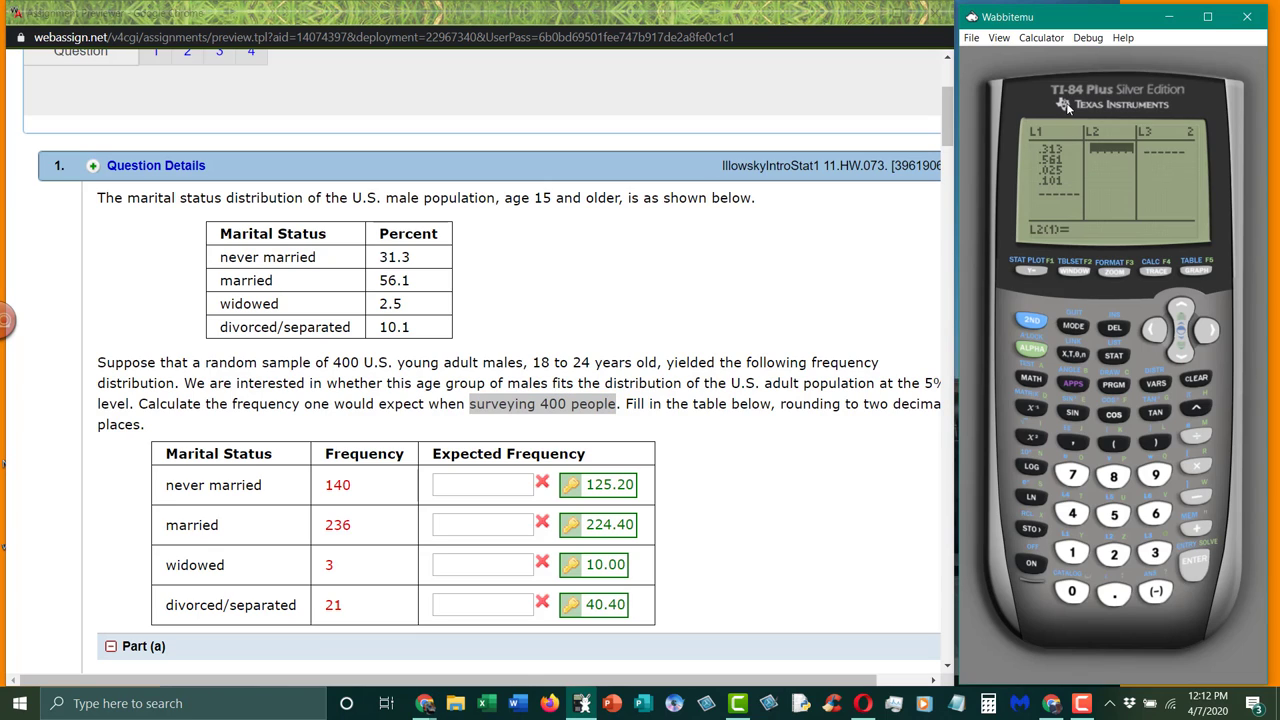
key(Up)
click(1034, 326)
click(1072, 515)
click(1196, 468)
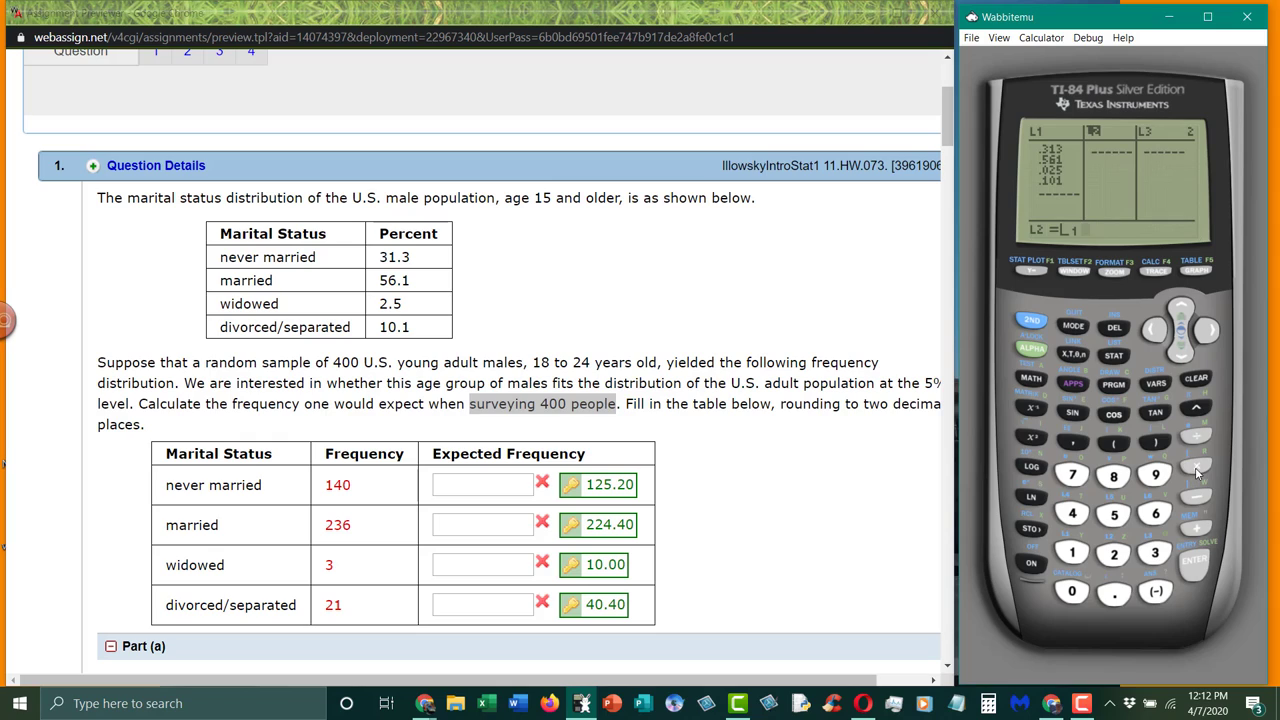
click(1074, 516)
click(1072, 591)
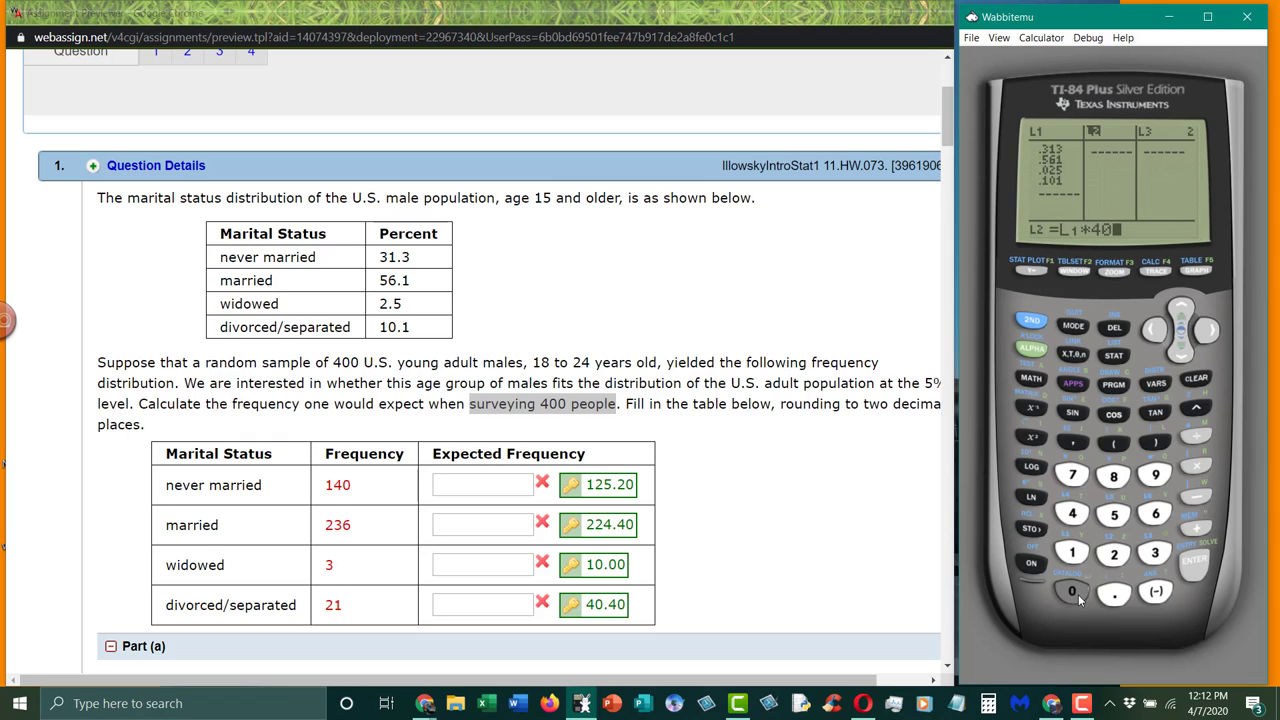
click(1072, 591)
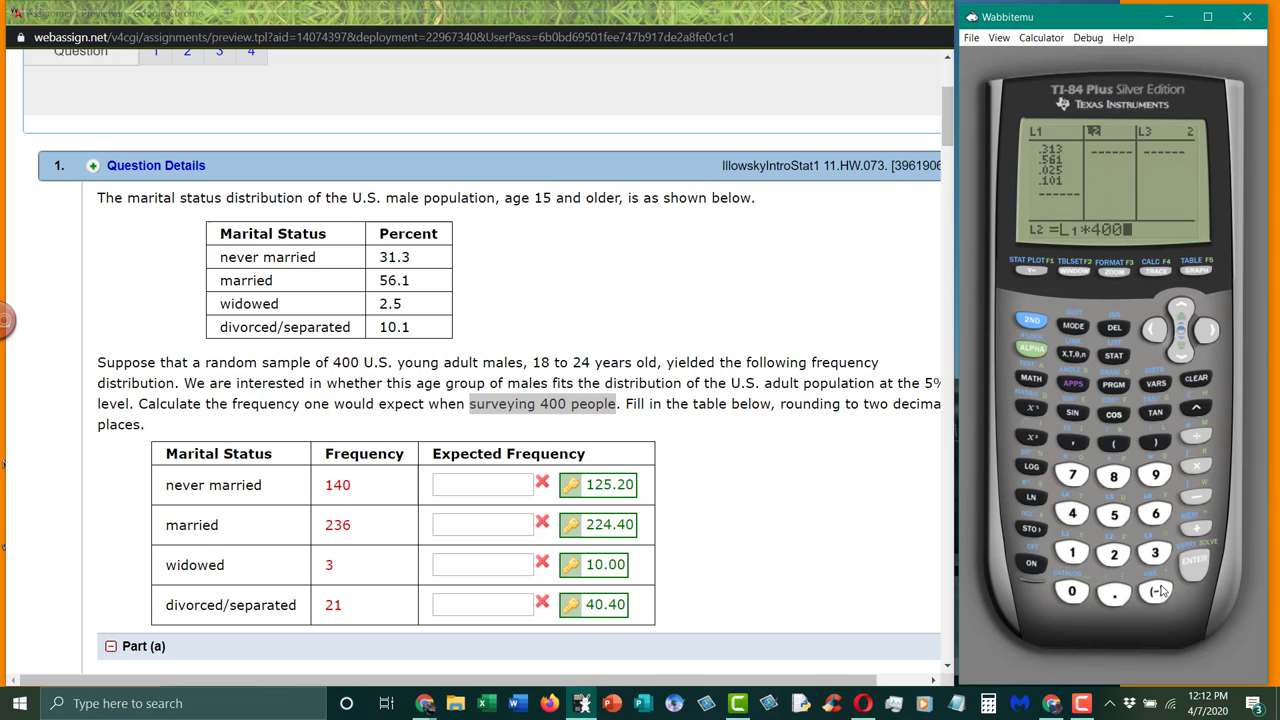
click(1195, 563)
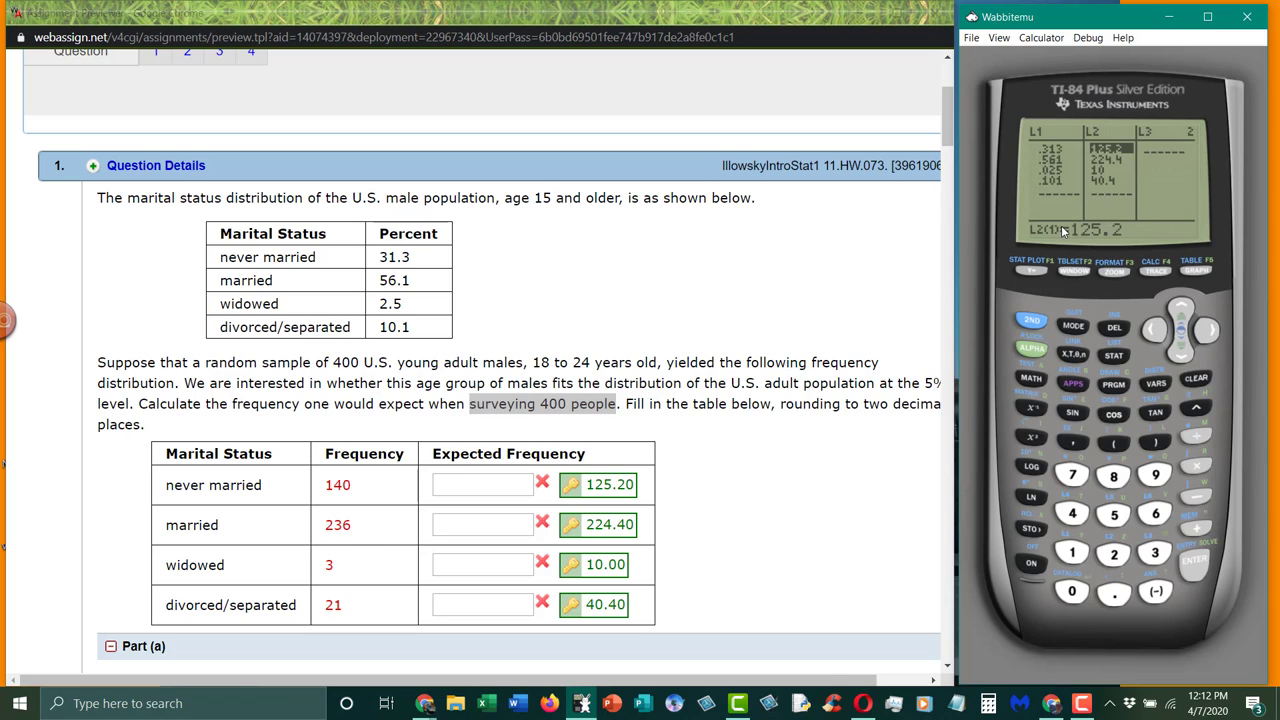
Type the observed counts 140, 236, 3 and 21 into L3, ending at L4.
key(Right)
text(140)
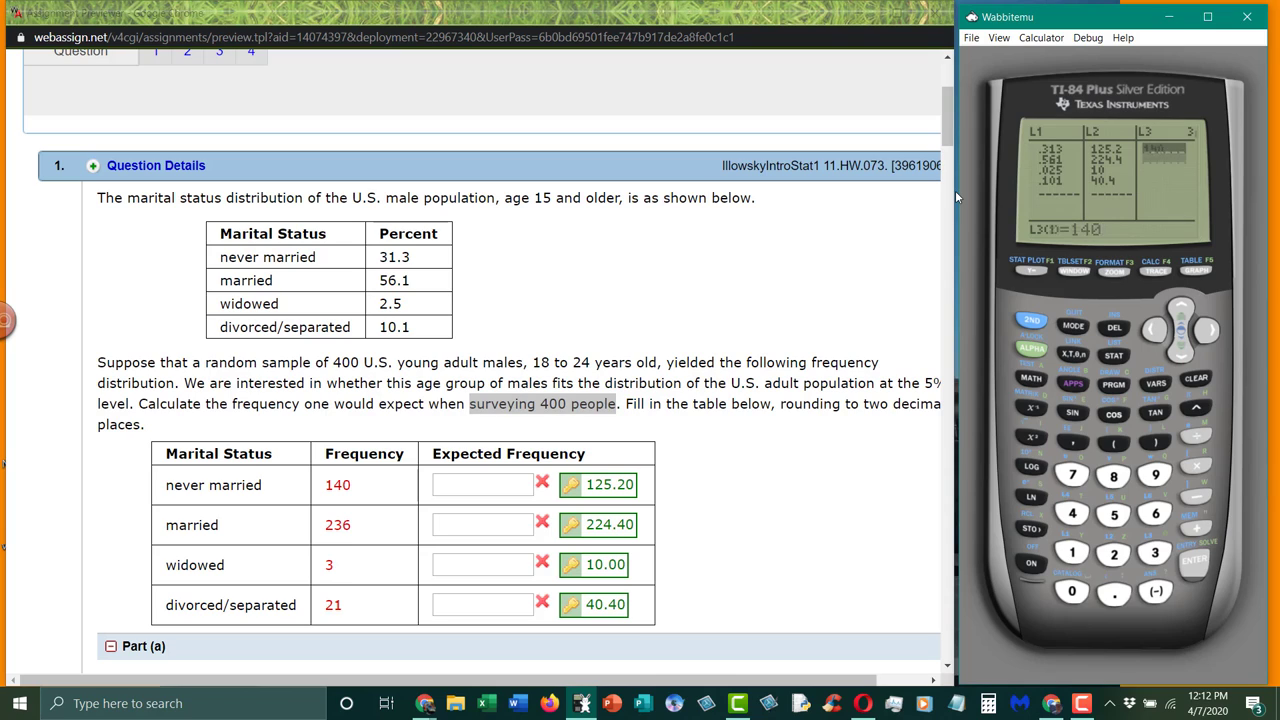
key(Return)
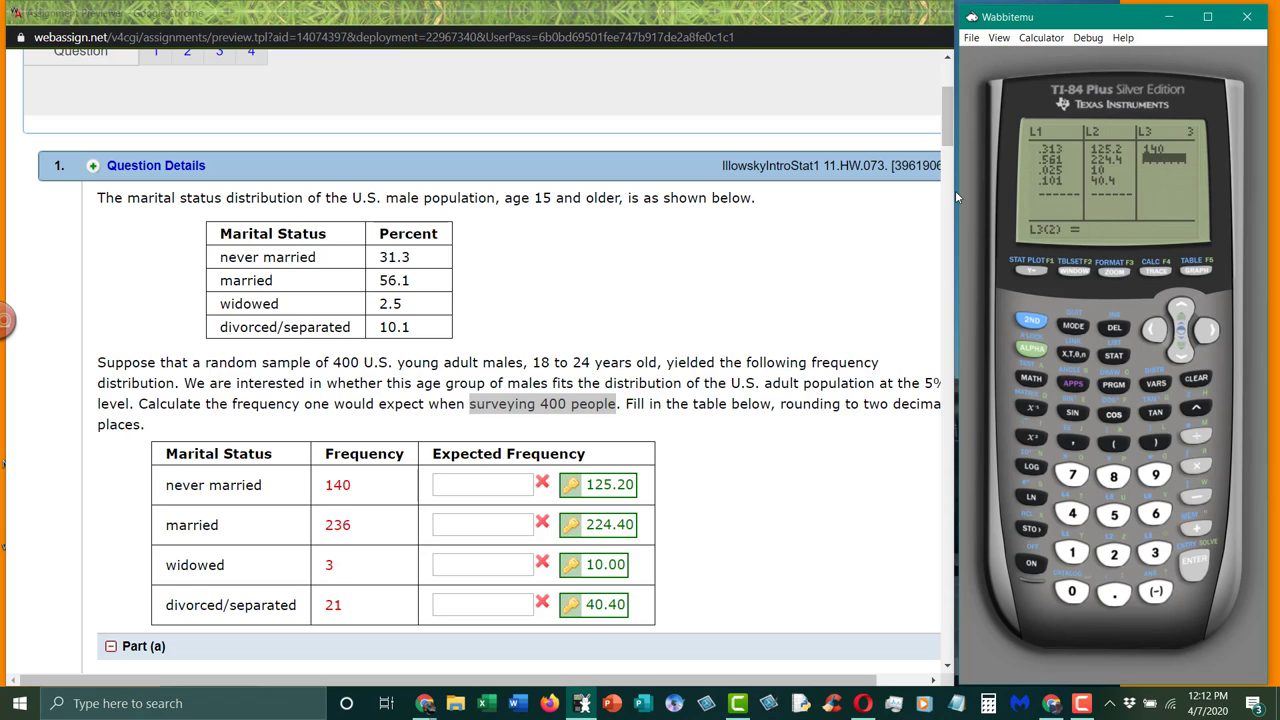
text(236)
key(Return)
text(3)
key(Return)
text(21)
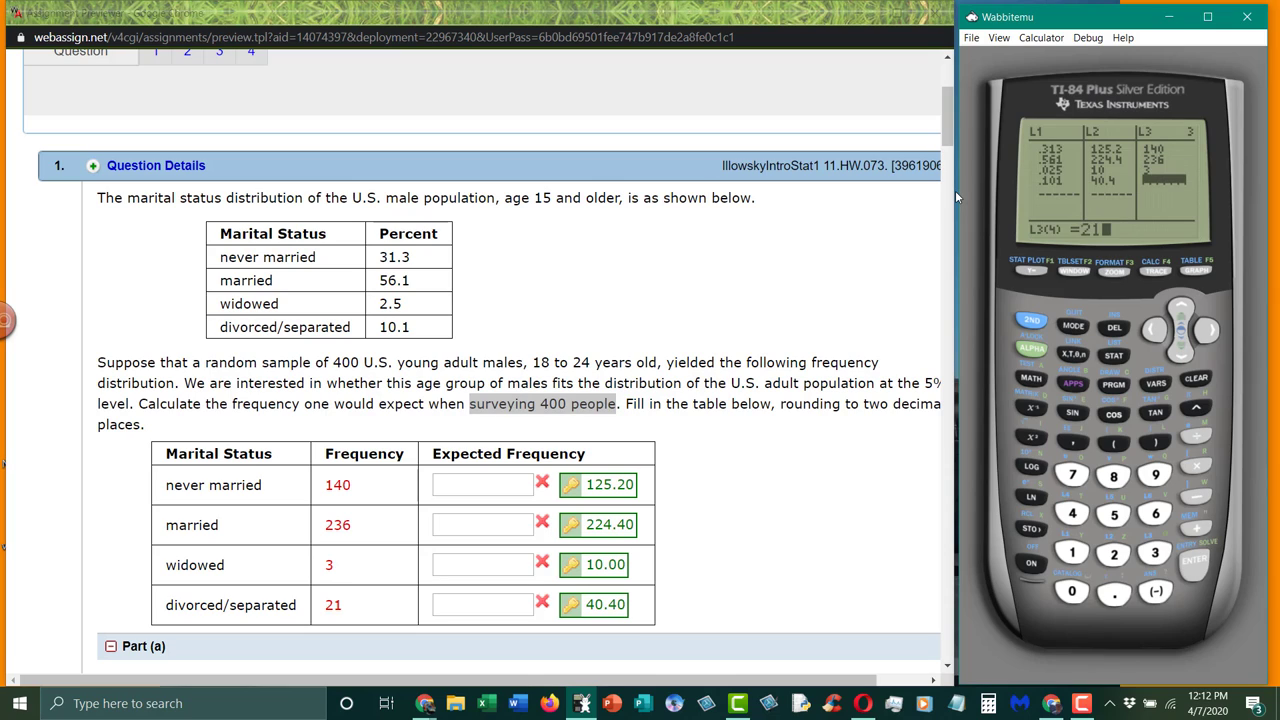
key(Return)
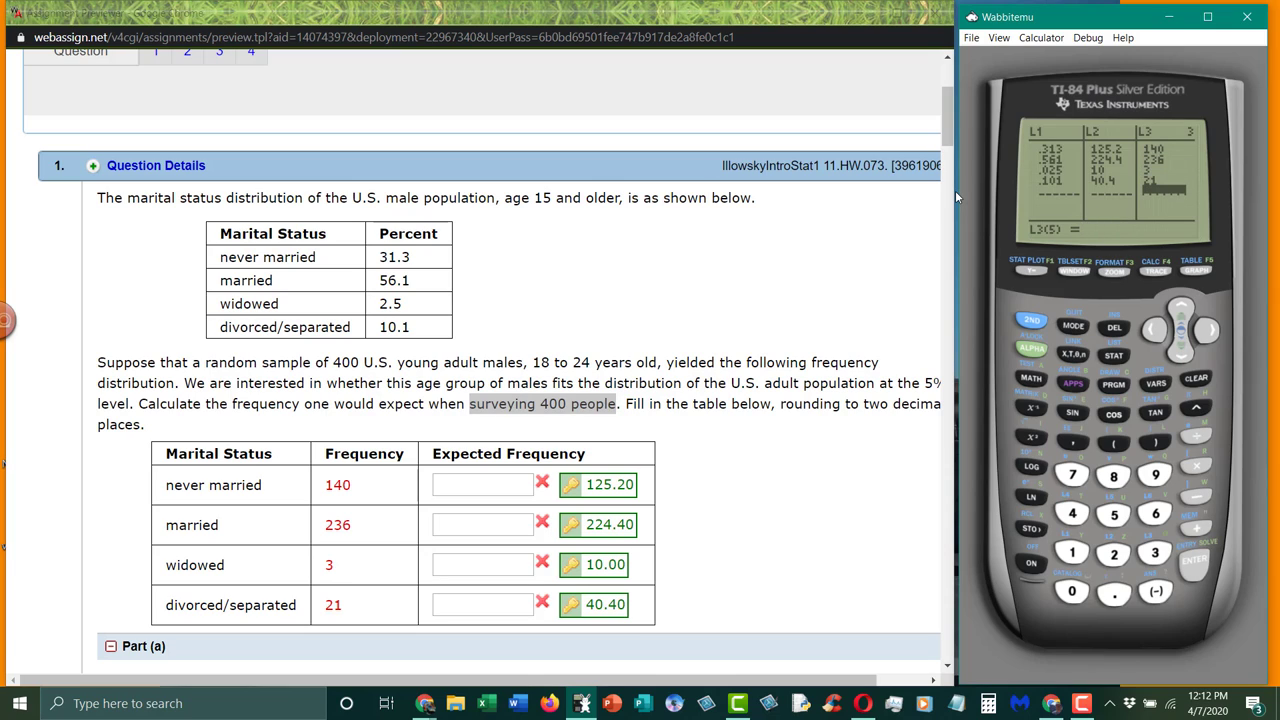
key(Right)
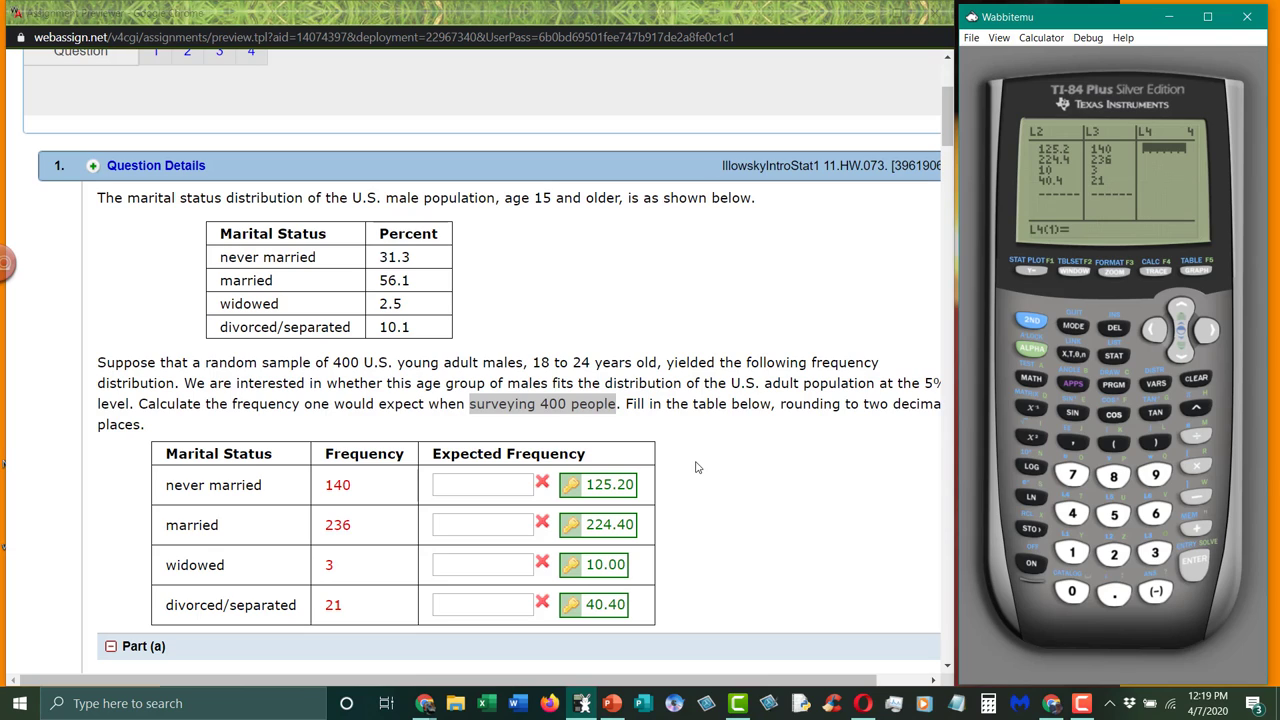
click(697, 467)
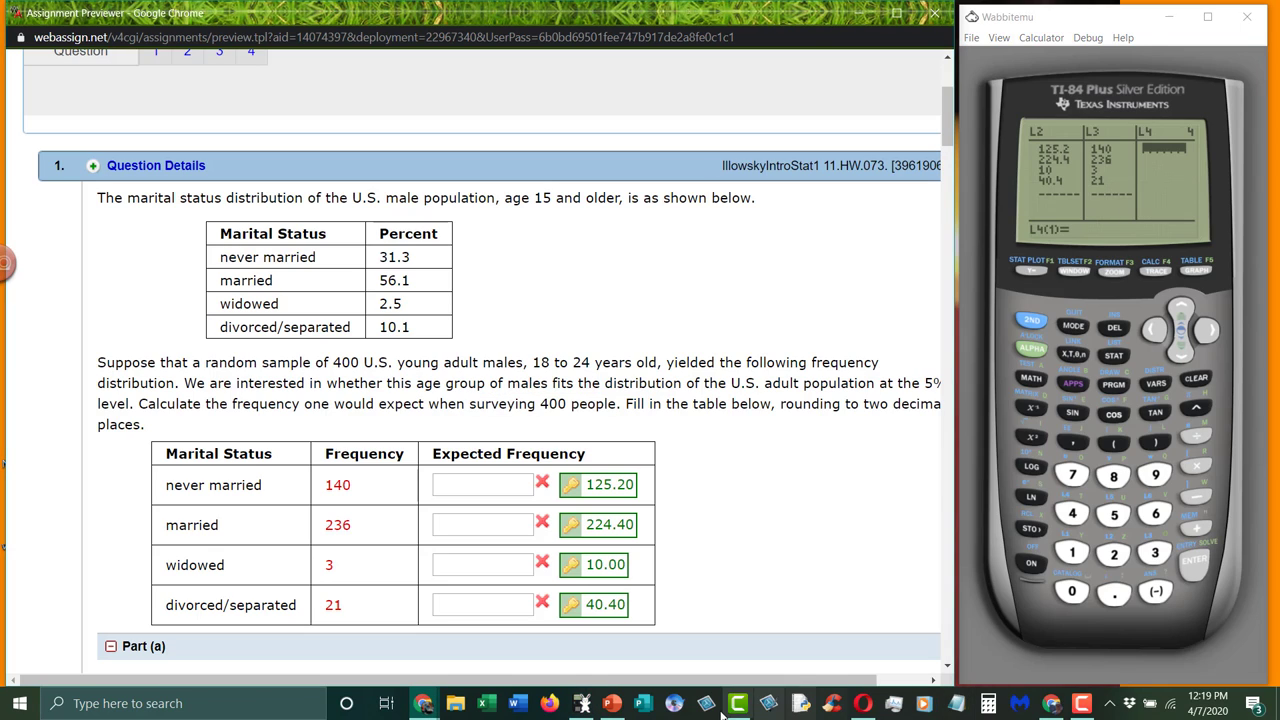
click(614, 703)
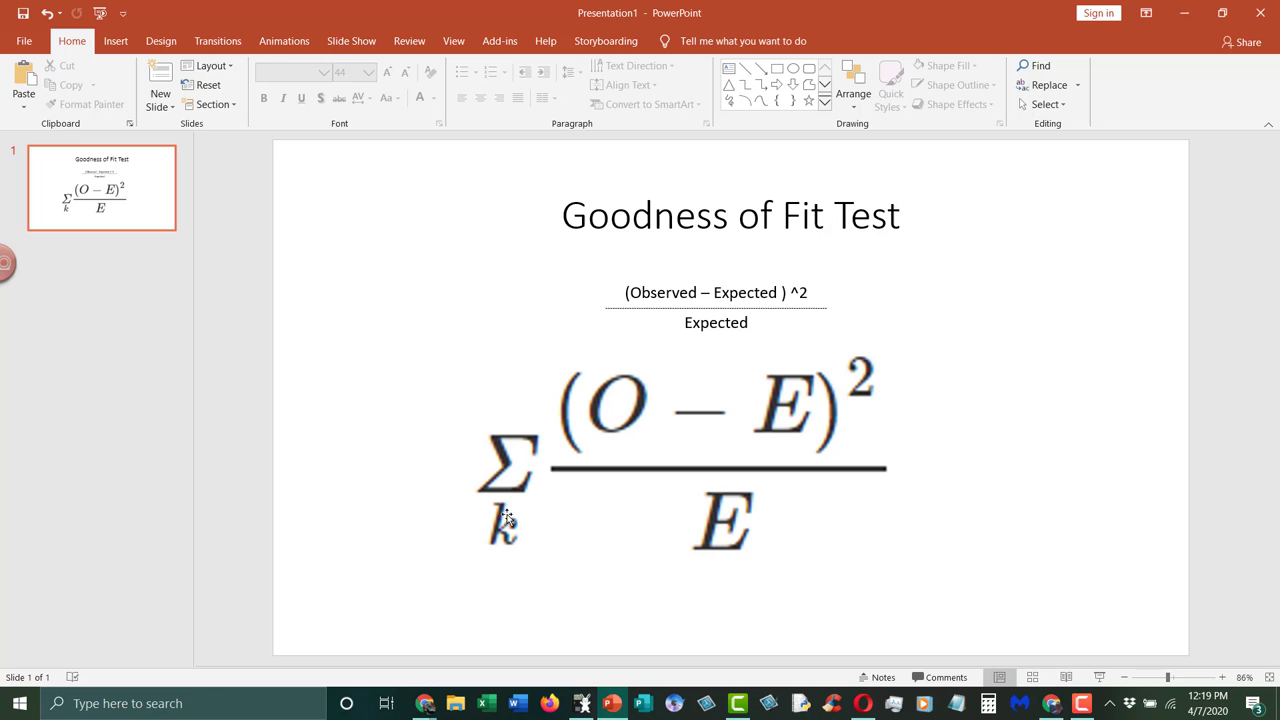
click(1185, 15)
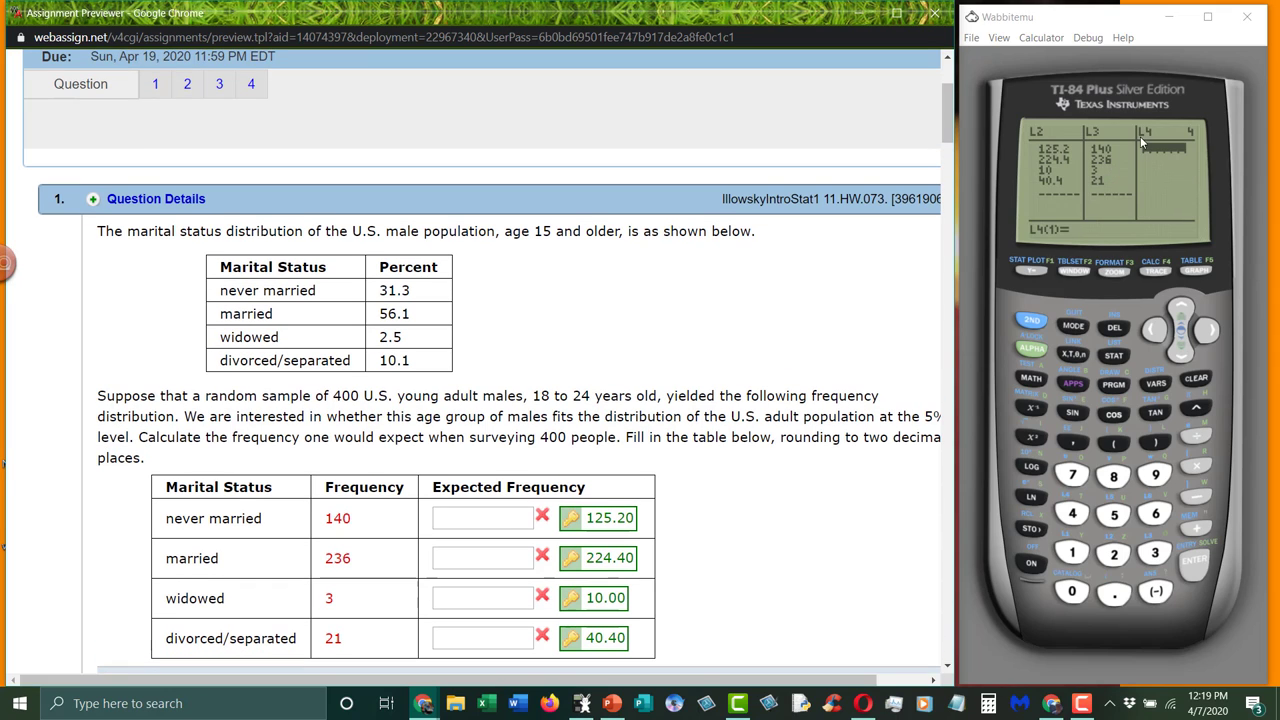
Begin an L4 header formula of L3−L2, which comes out missing its opening parenthesis.
click(1124, 24)
key(Up)
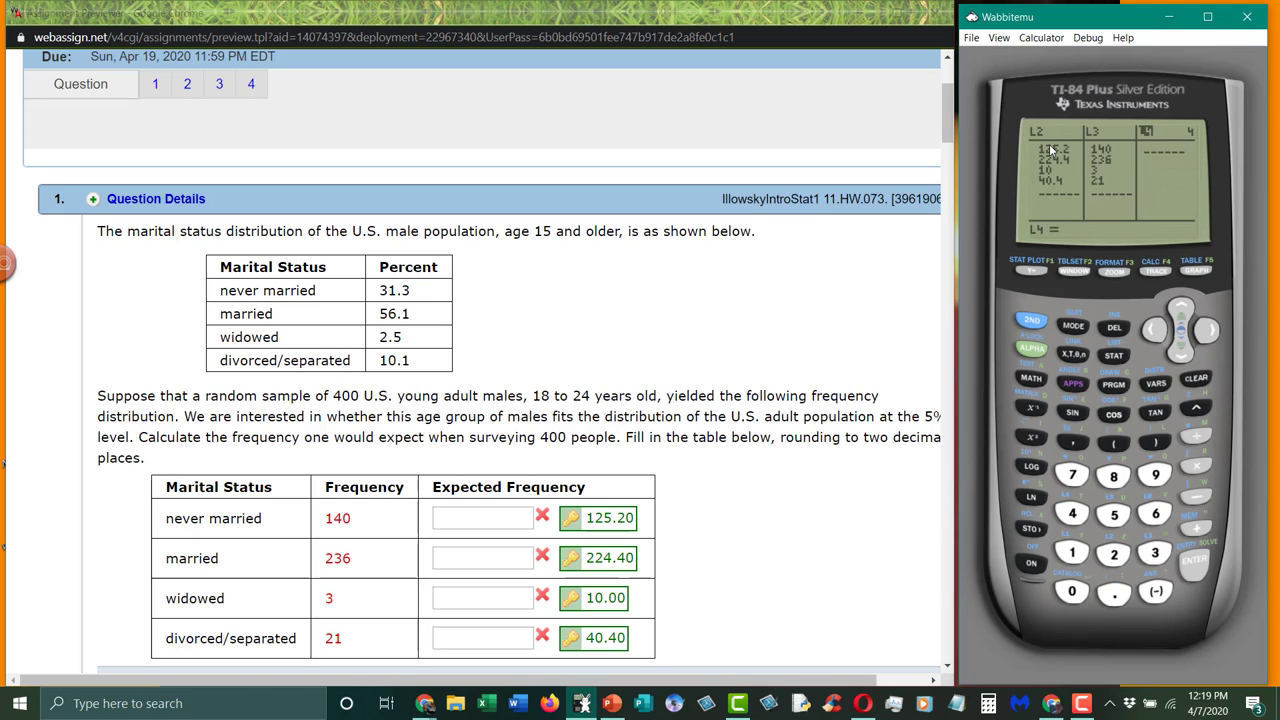
click(1024, 320)
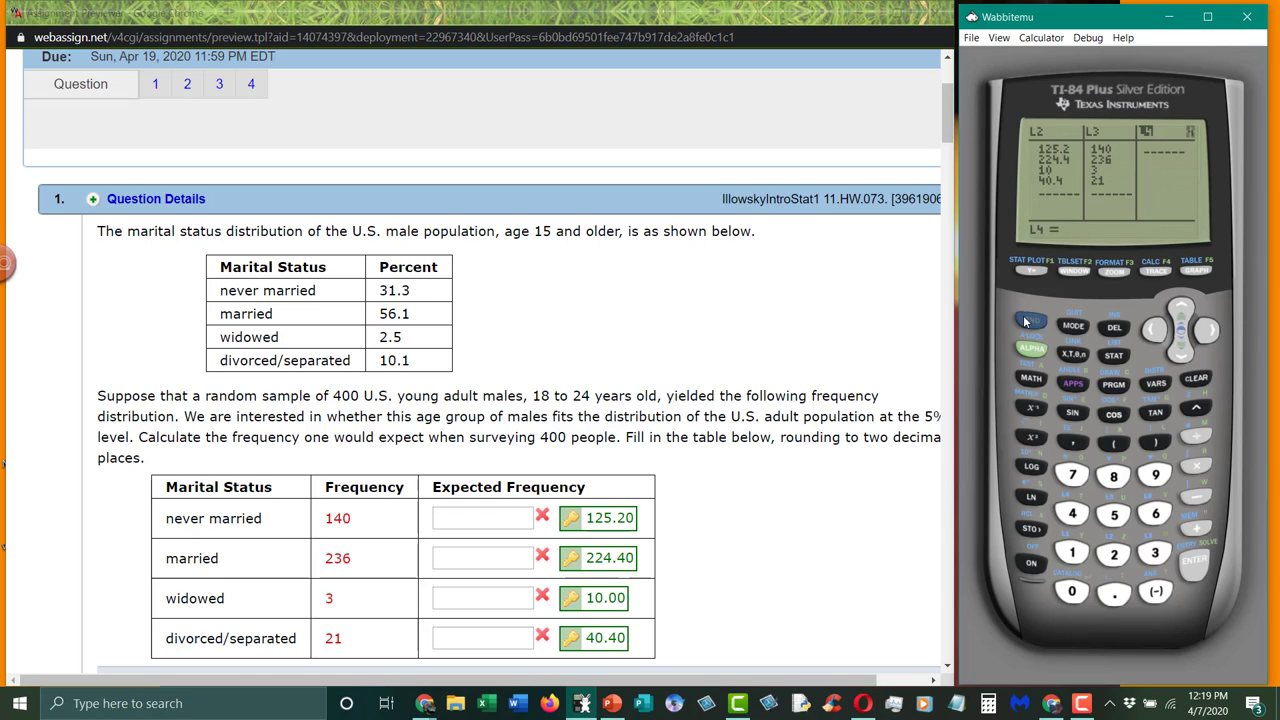
click(1155, 558)
click(1196, 496)
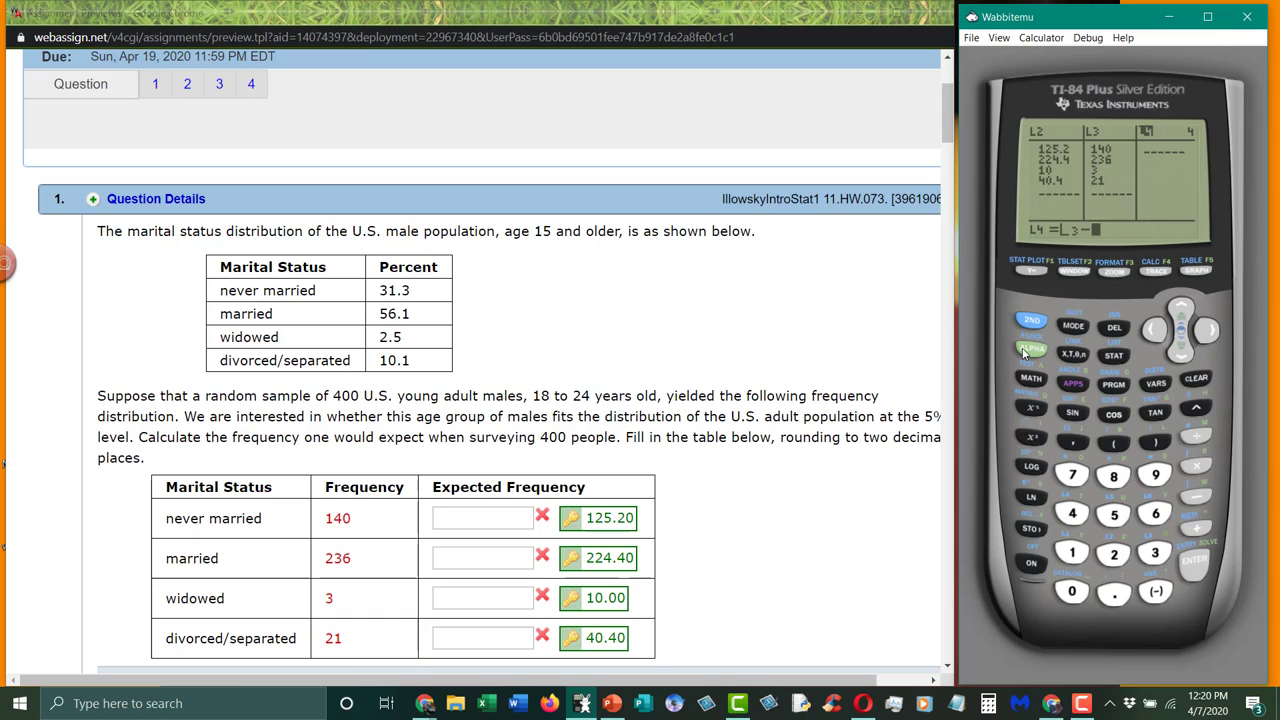
click(1031, 320)
click(1116, 556)
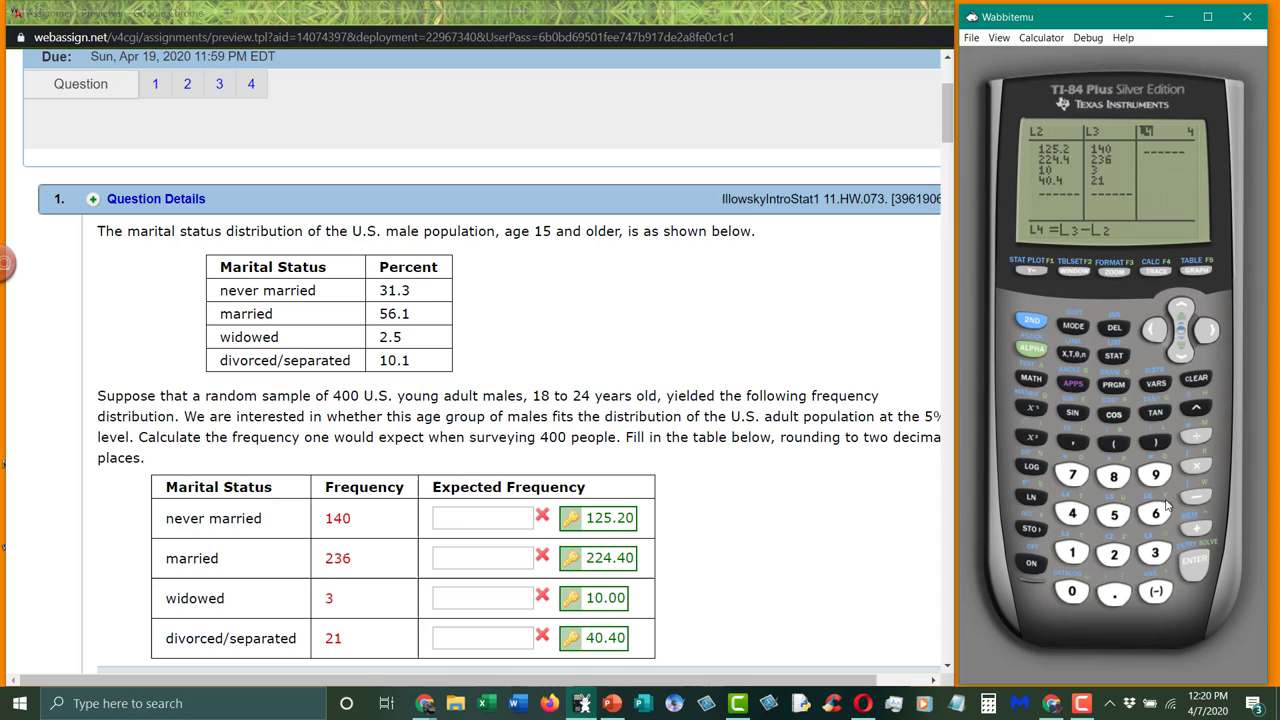
click(1157, 440)
click(1153, 330)
Clear it and define L4 as (L3−L2)², giving 219.04, 134.56, 49 and 376.36.
click(1192, 380)
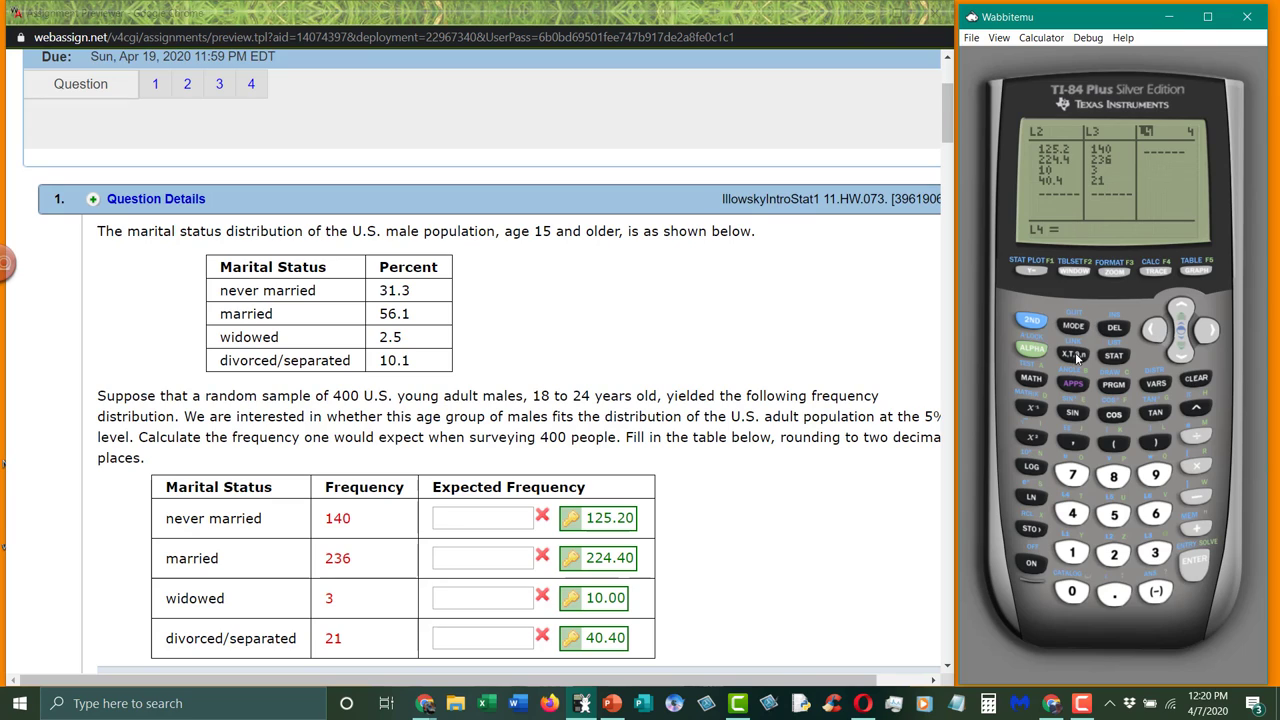
click(1120, 449)
click(1160, 556)
click(1196, 498)
click(1114, 553)
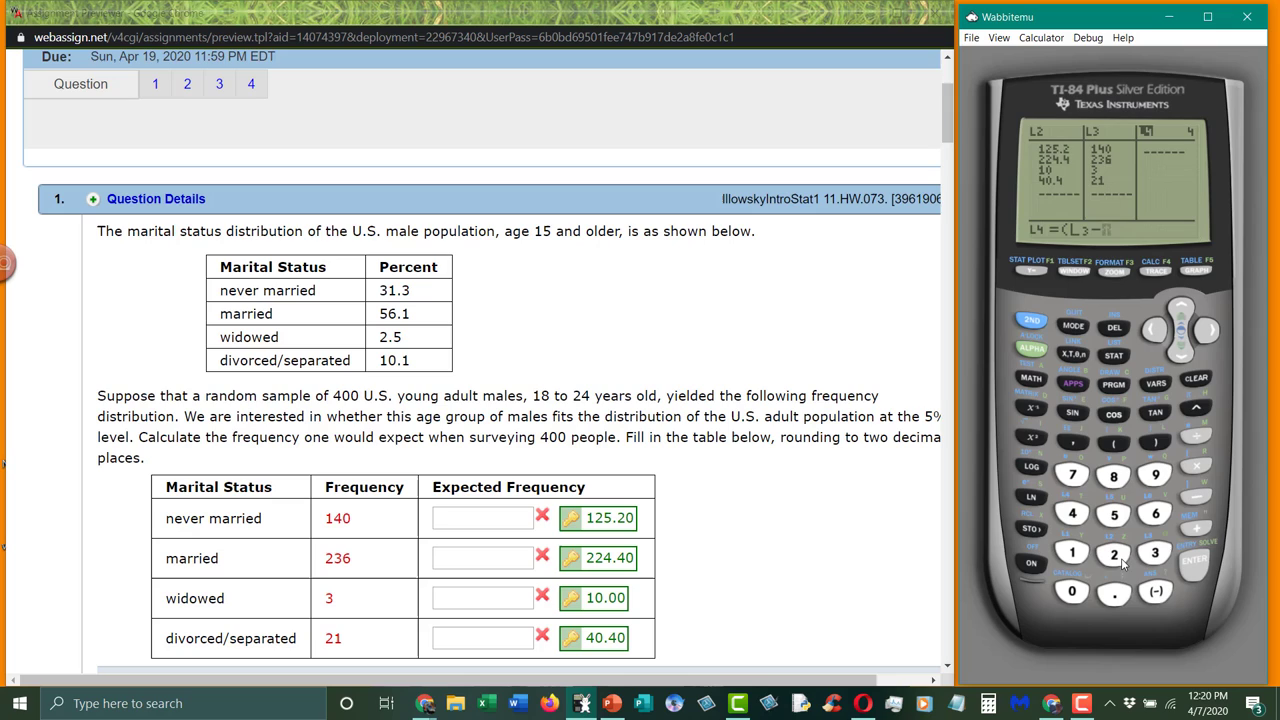
click(1151, 444)
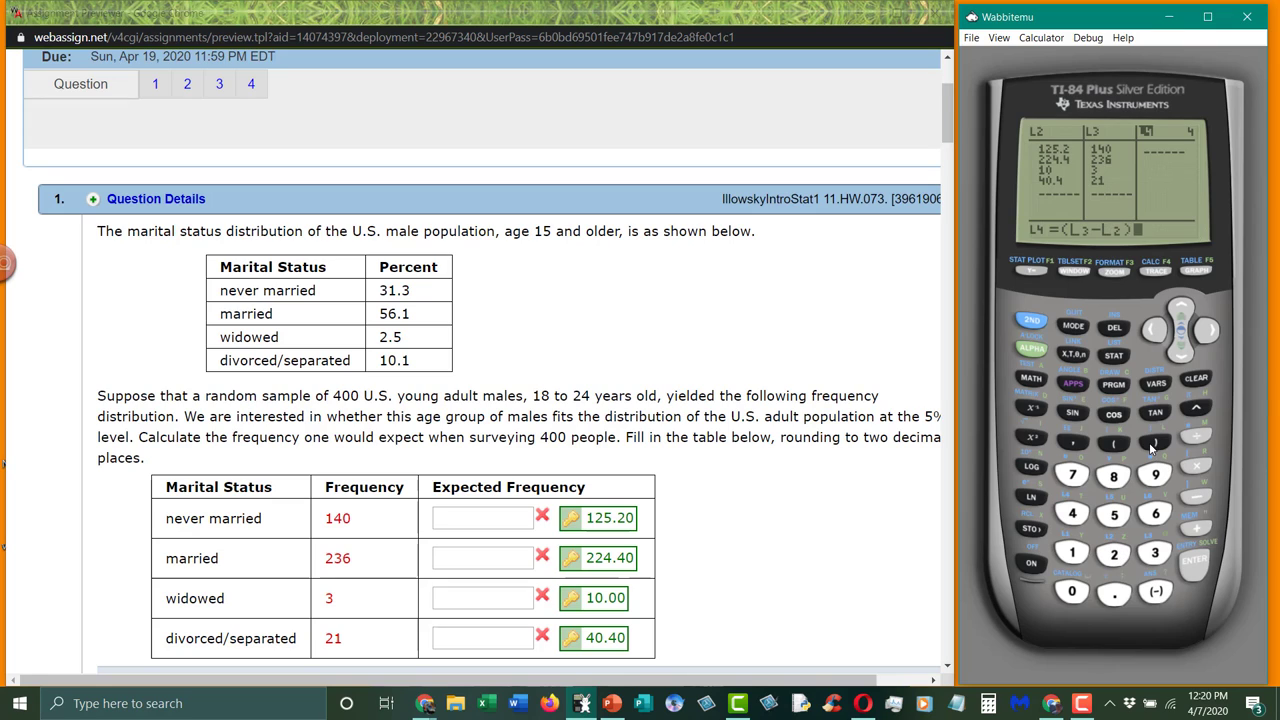
click(1036, 442)
click(1190, 565)
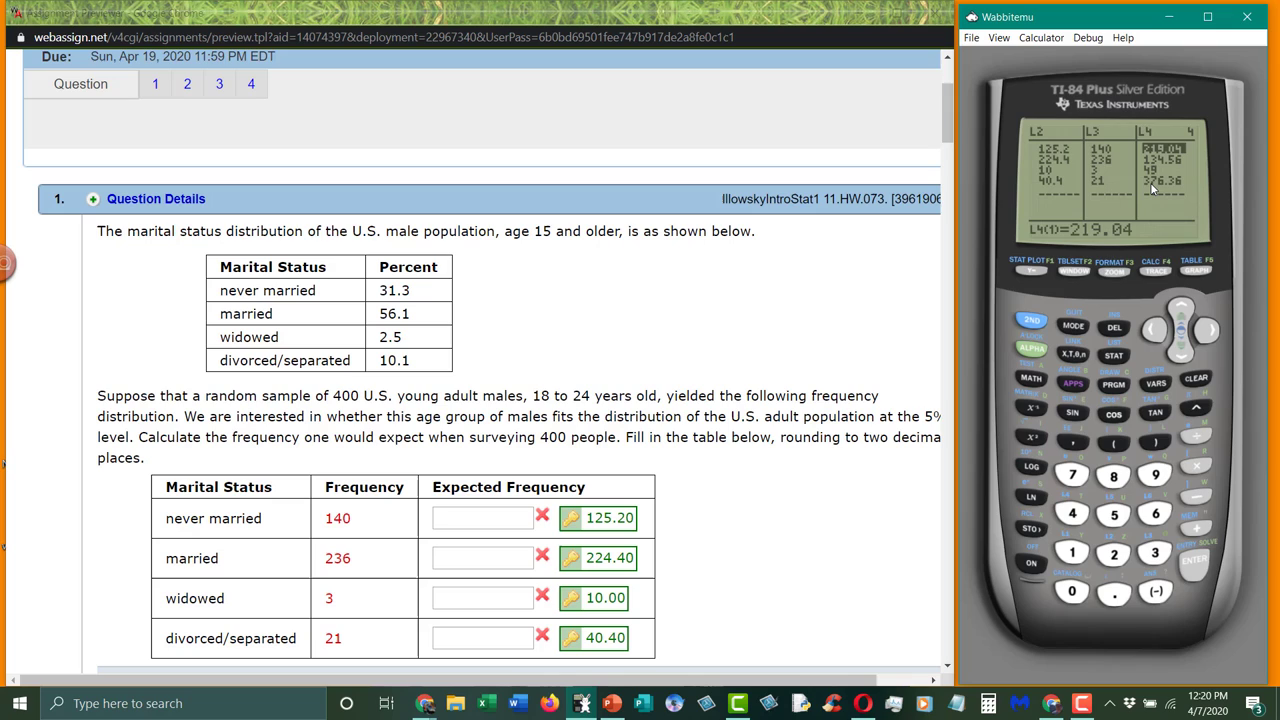
Define L5 as L4/L2, yielding contributions 1.7495, .59964, 4.9 and 9.3158.
click(1209, 332)
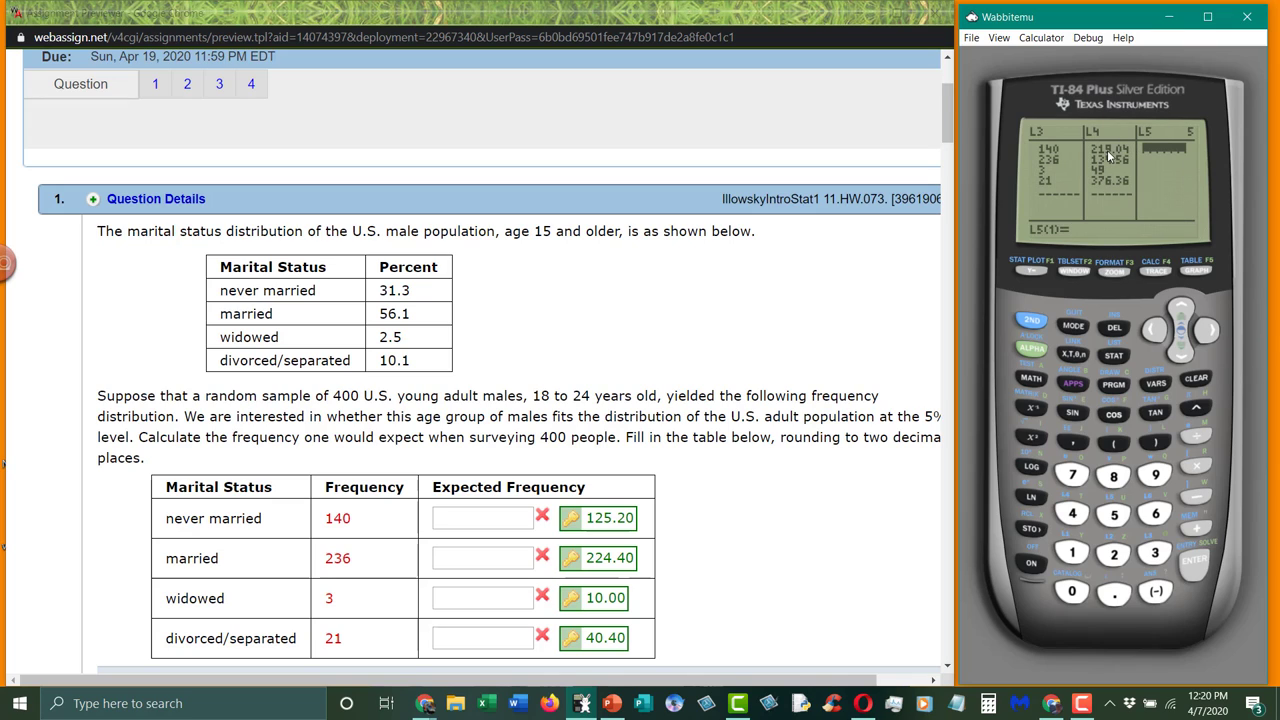
click(1181, 310)
click(1031, 322)
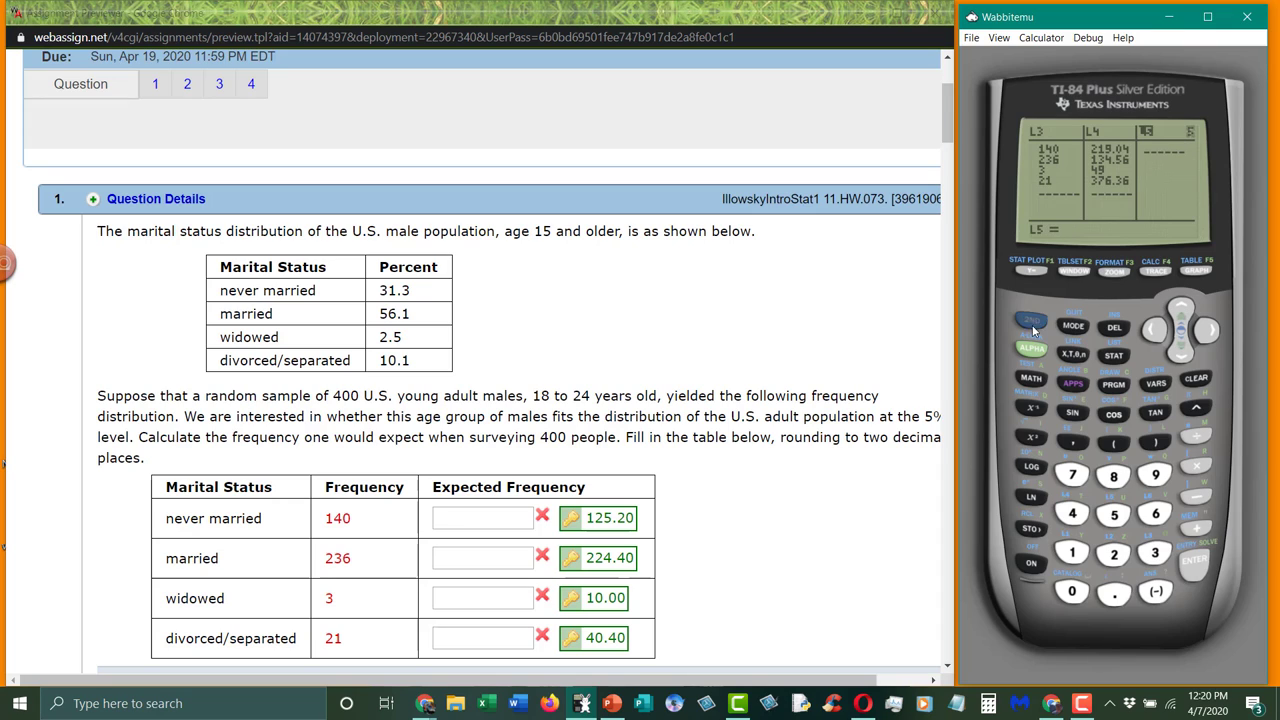
click(1072, 513)
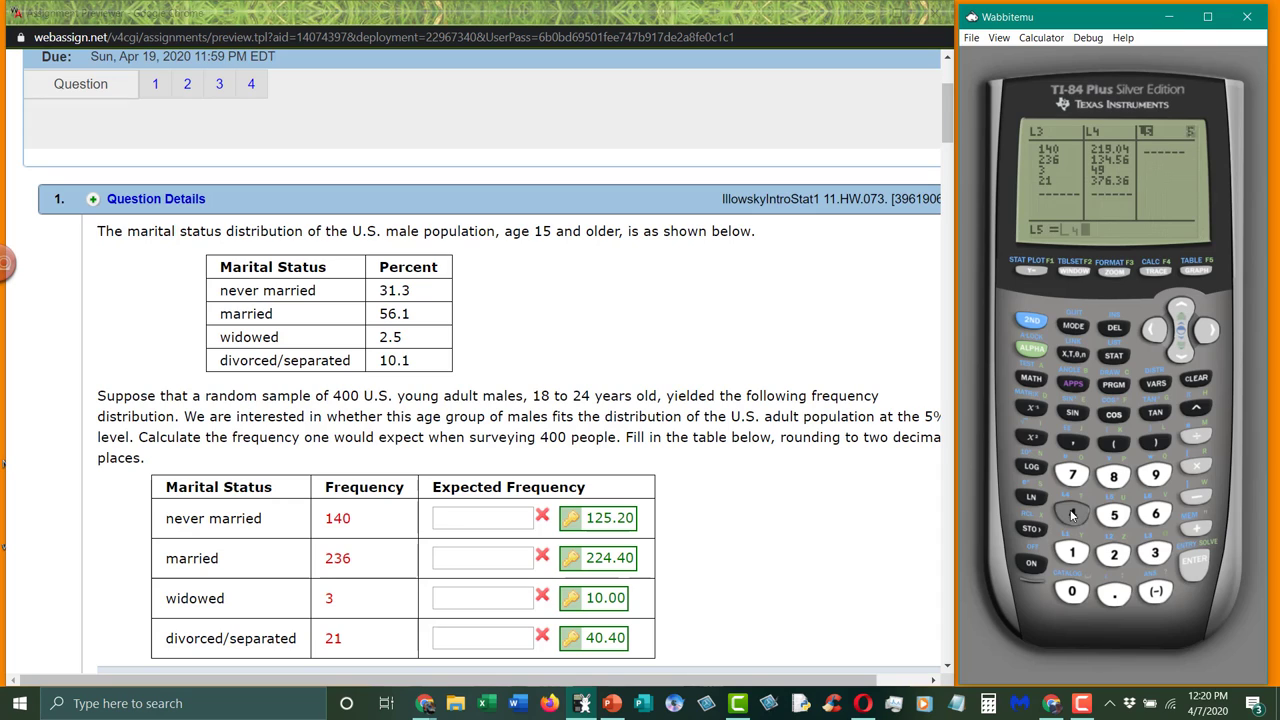
click(1197, 435)
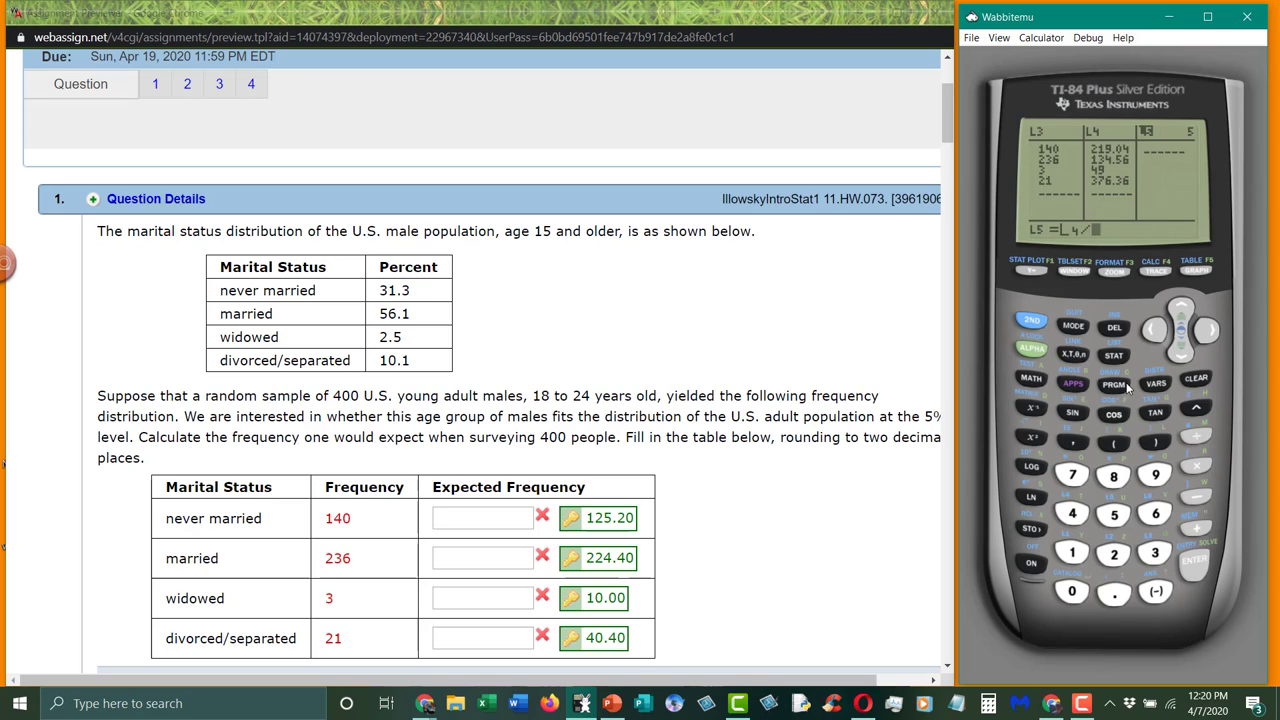
click(1032, 321)
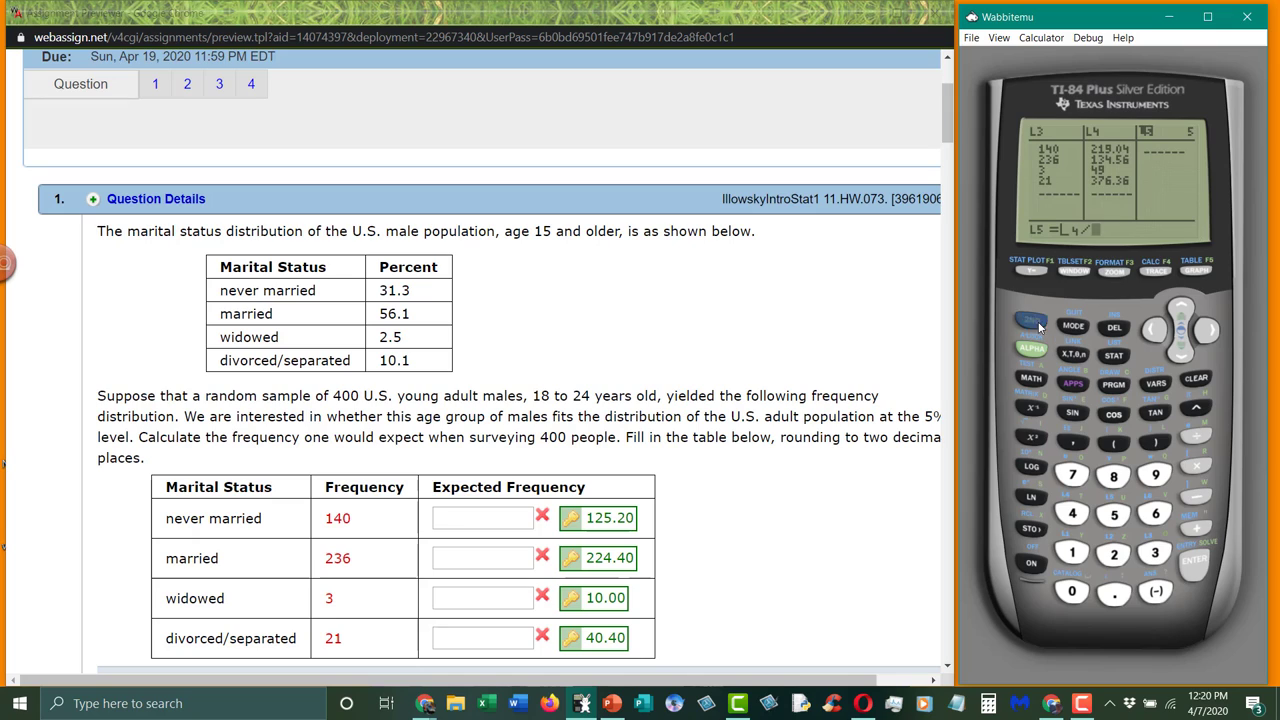
click(1115, 554)
click(1196, 562)
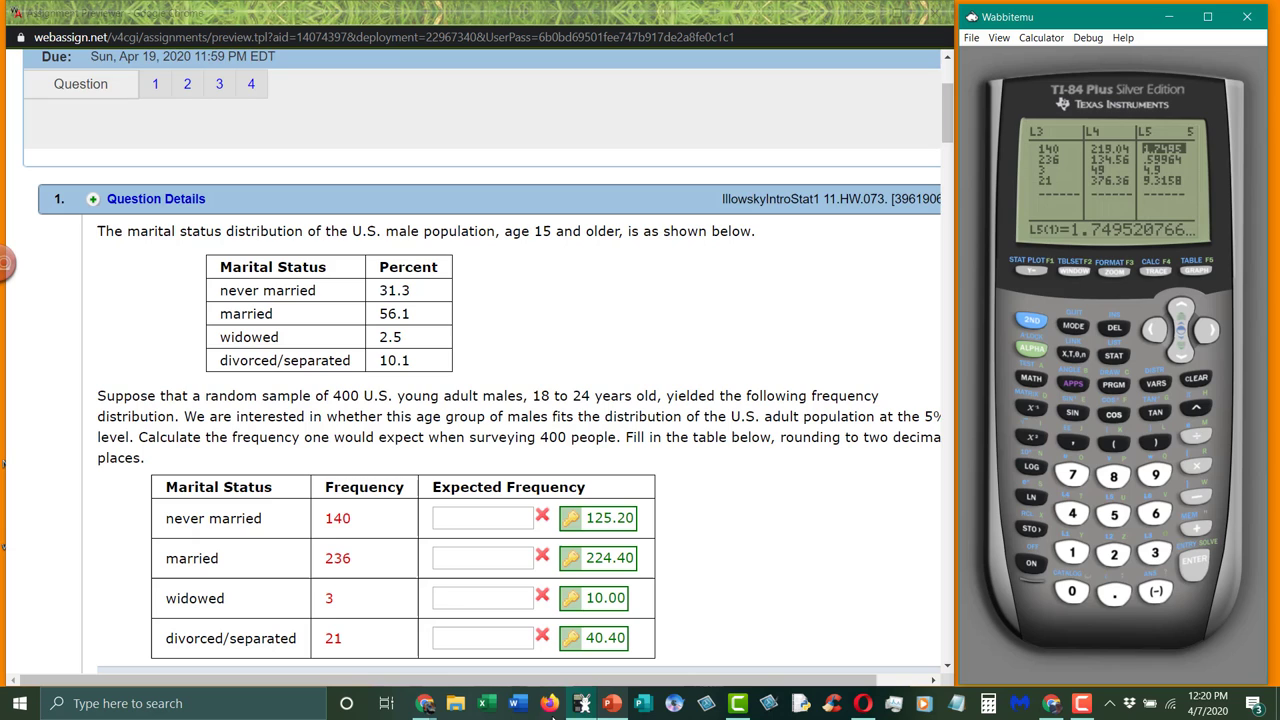
Check the chi-square formula slide in PowerPoint, then quit the calculator to the home screen.
click(620, 697)
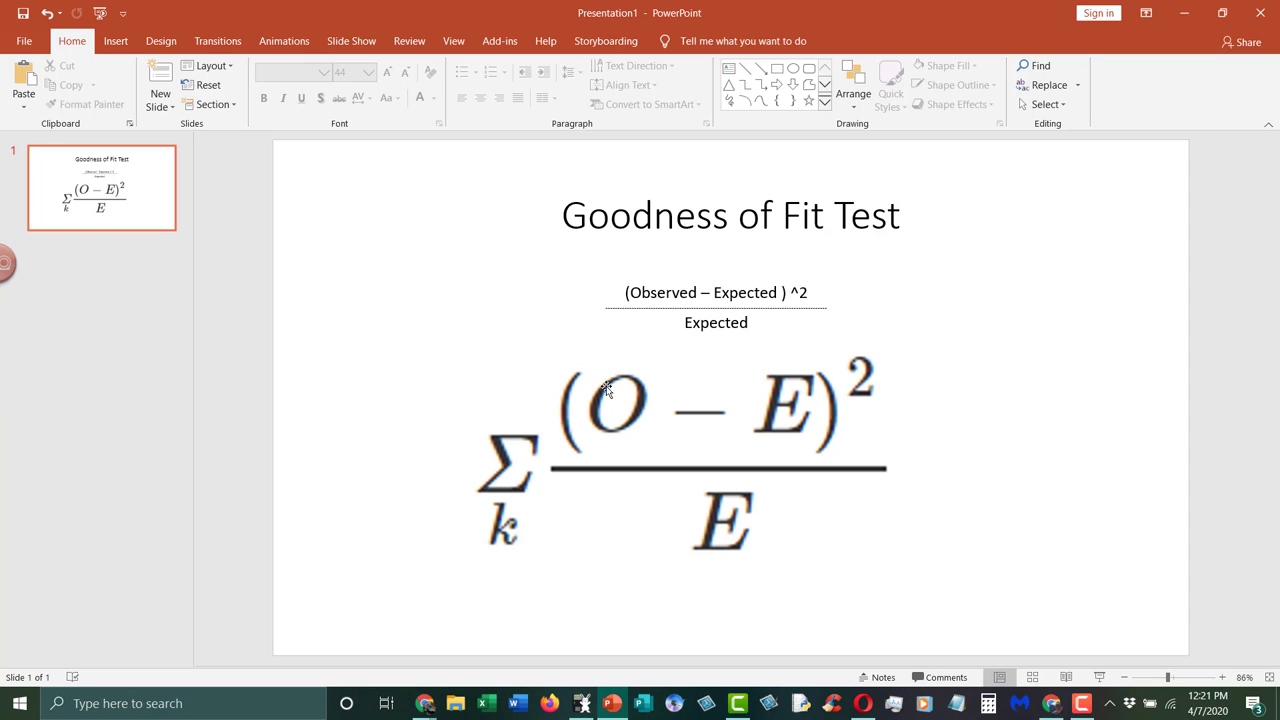
click(1184, 13)
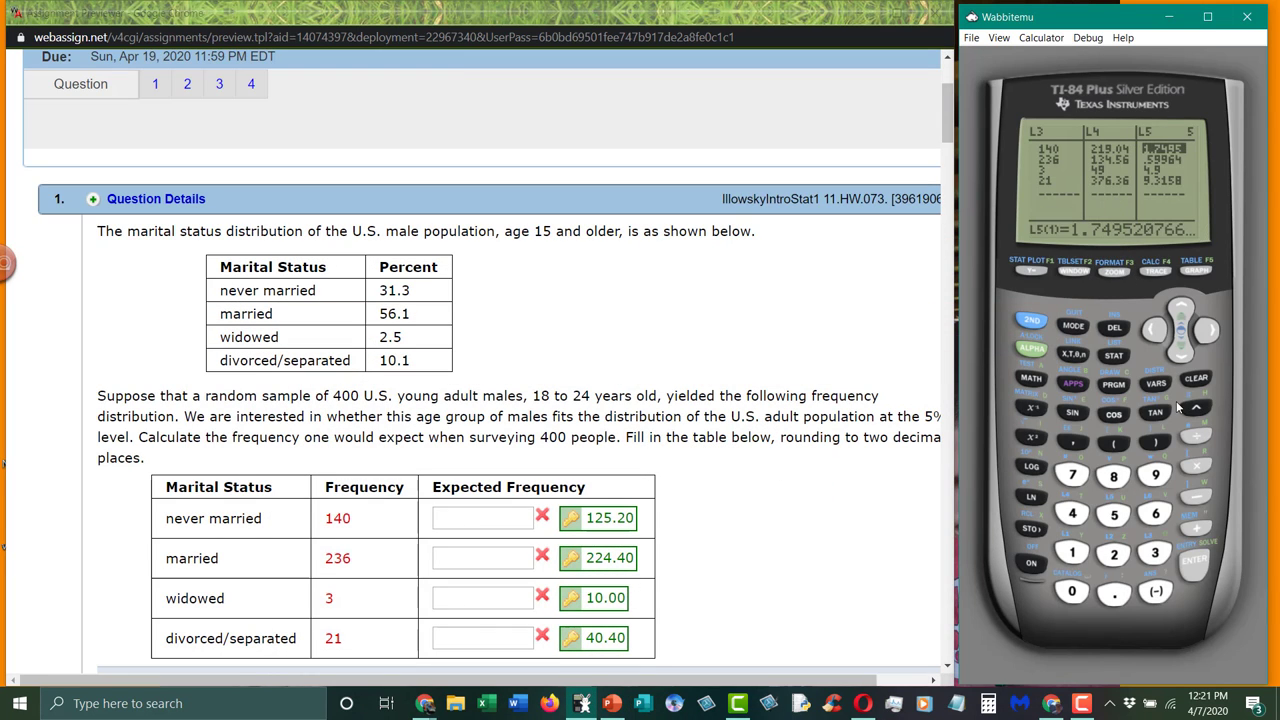
click(1031, 320)
click(1073, 326)
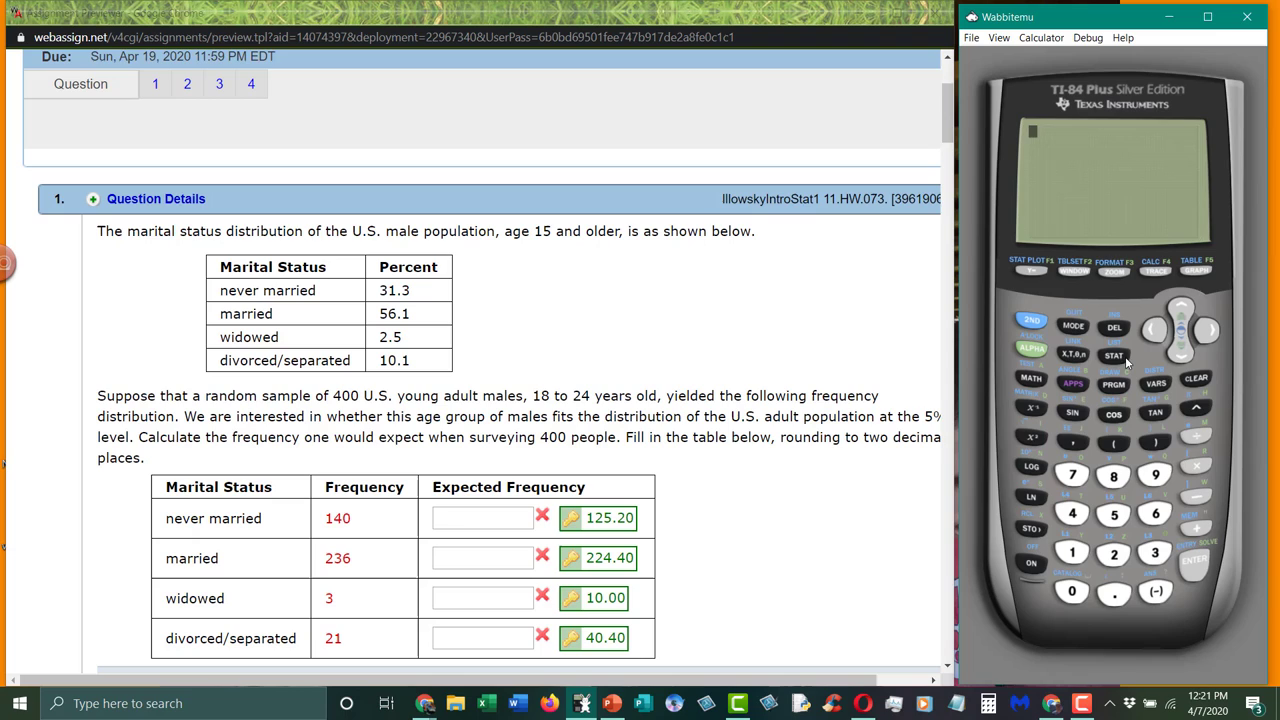
click(1031, 321)
Evaluate sum(L5) from LIST MATH, giving the chi-square statistic 16.56500584.
click(1116, 359)
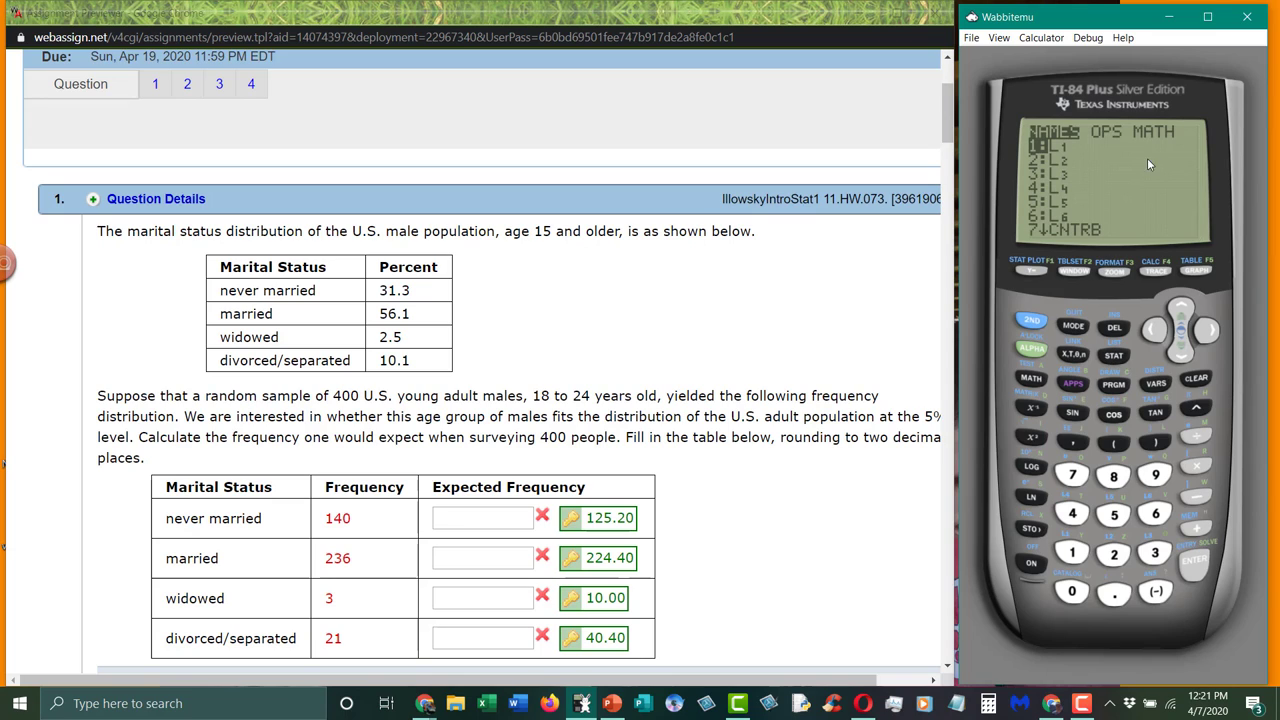
click(1208, 333)
click(1208, 333)
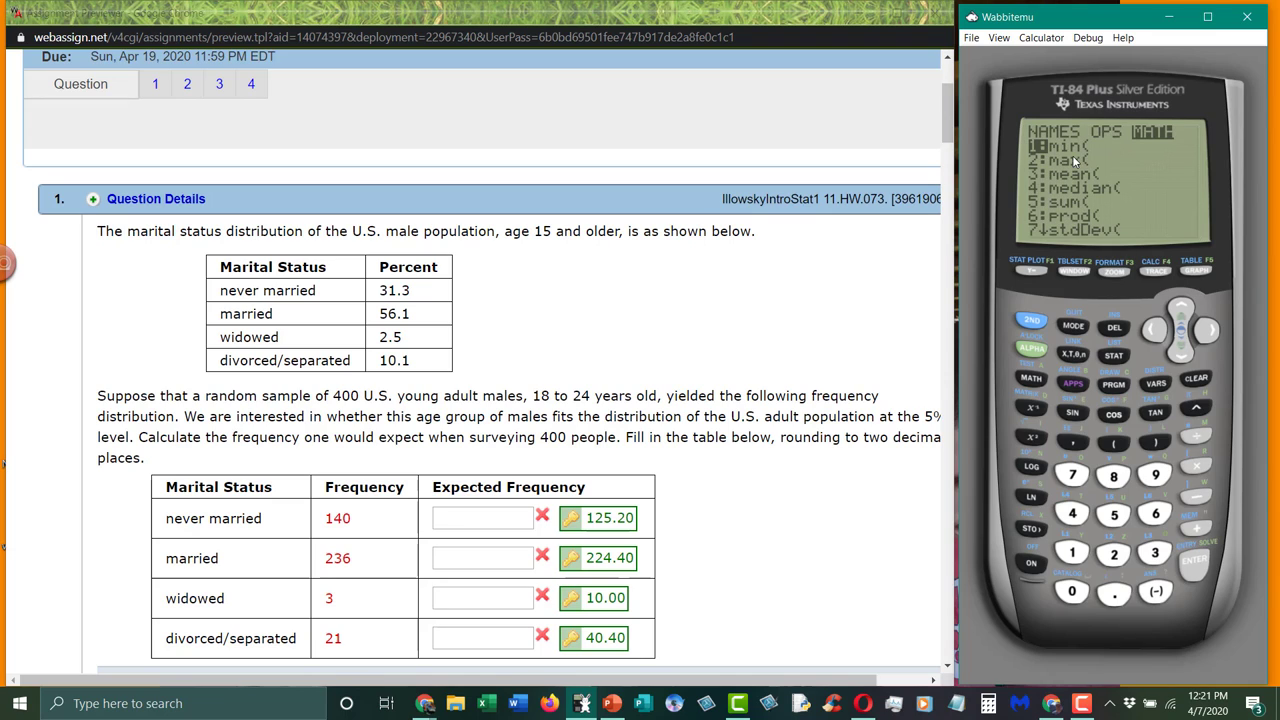
click(1179, 355)
click(1179, 355)
click(1179, 355)
click(1179, 355)
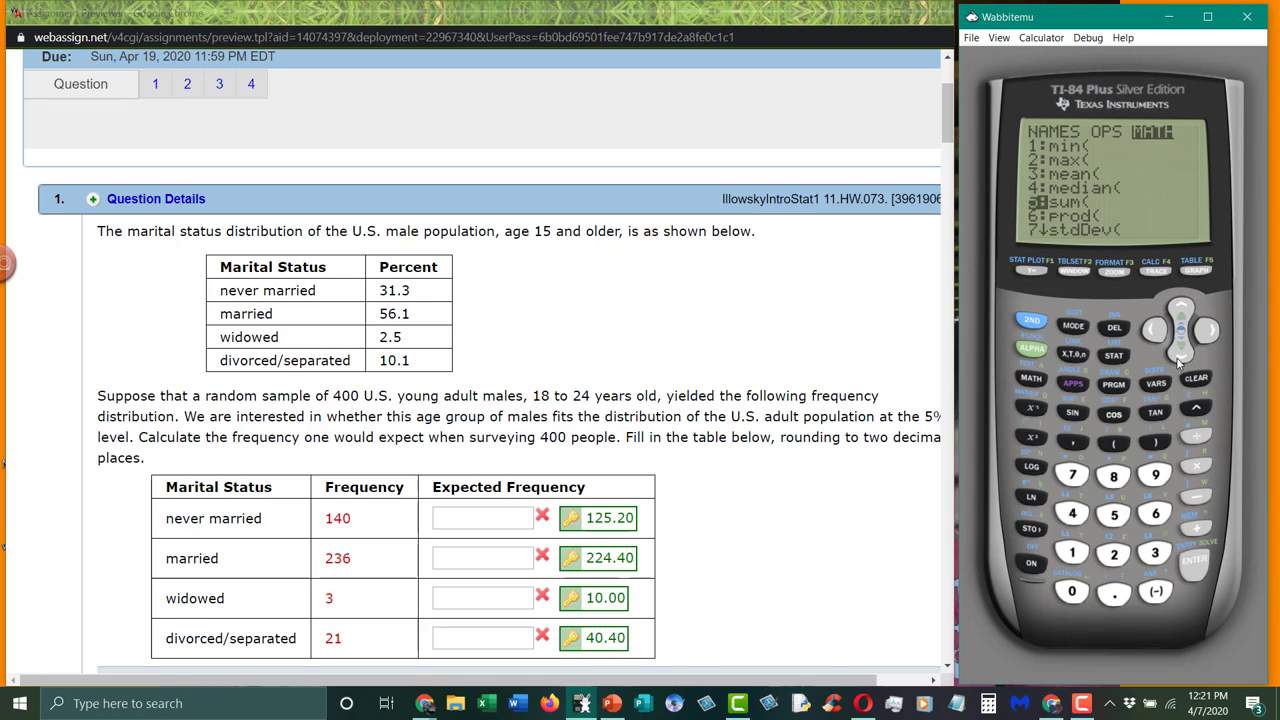
click(1190, 562)
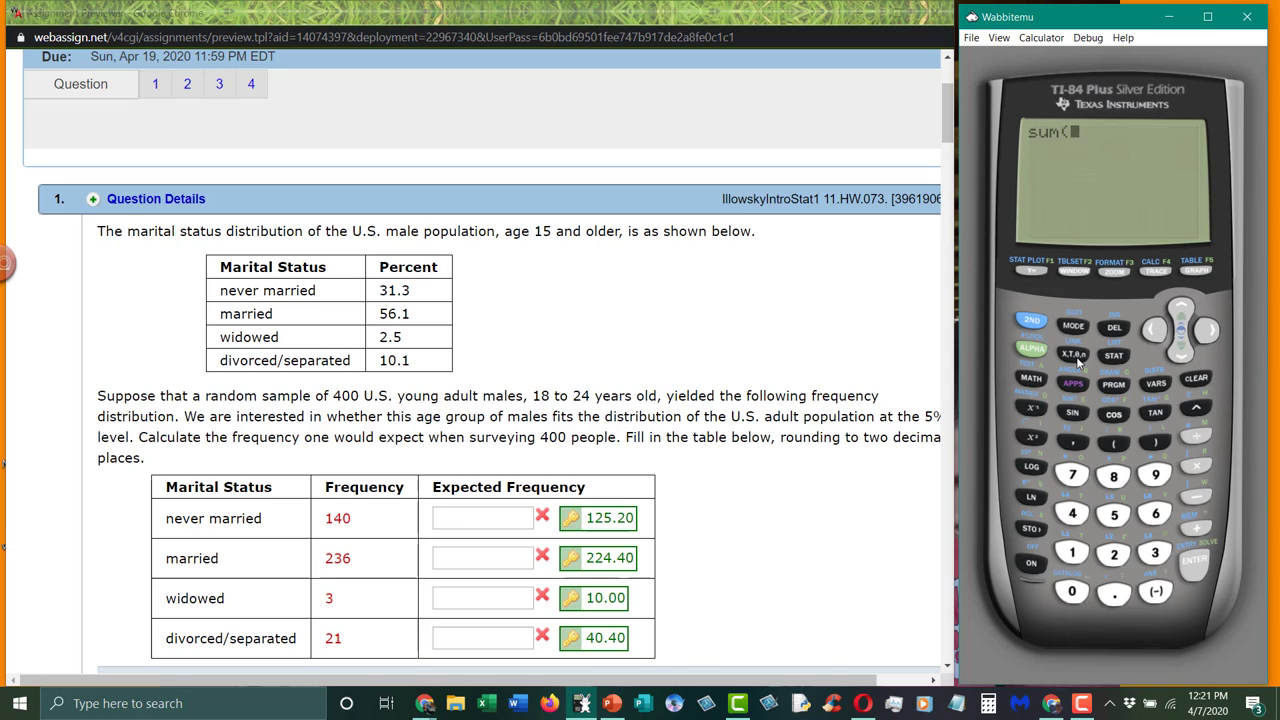
click(1119, 515)
click(1190, 563)
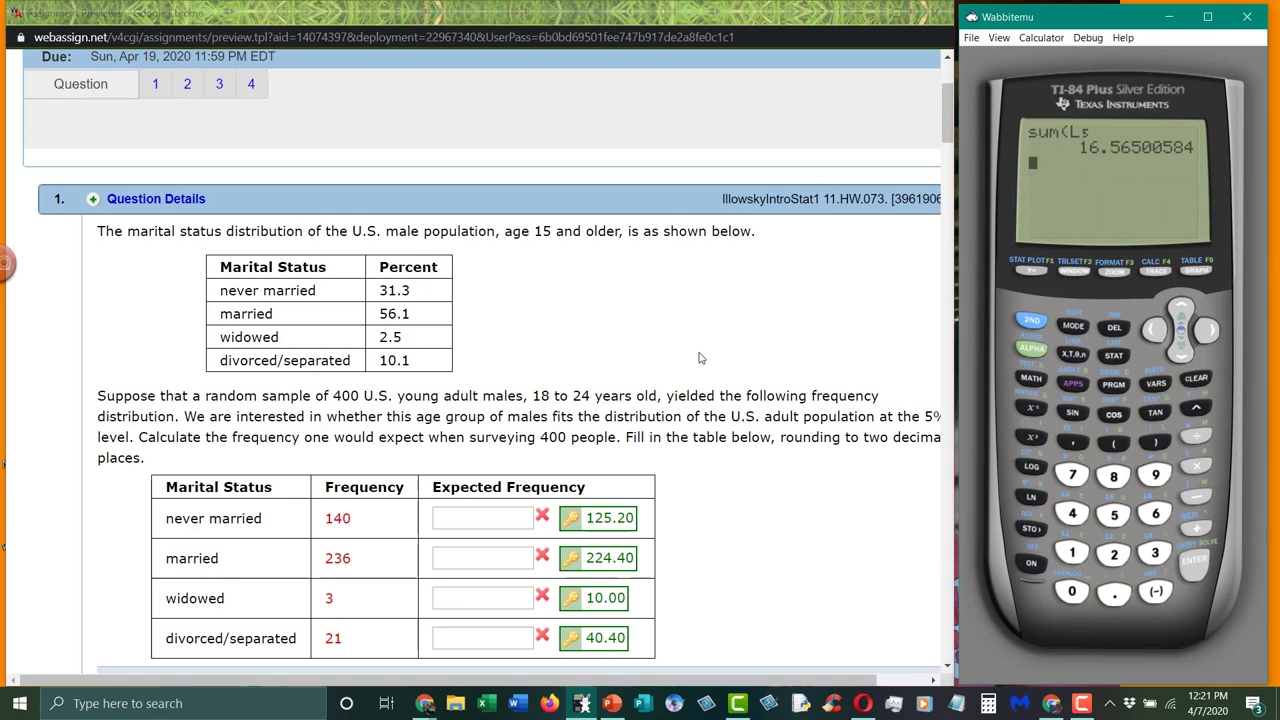
Scroll the WebAssign page down past Parts (a)–(d) to the test statistic and p-value parts.
scroll(700, 358, down, 2)
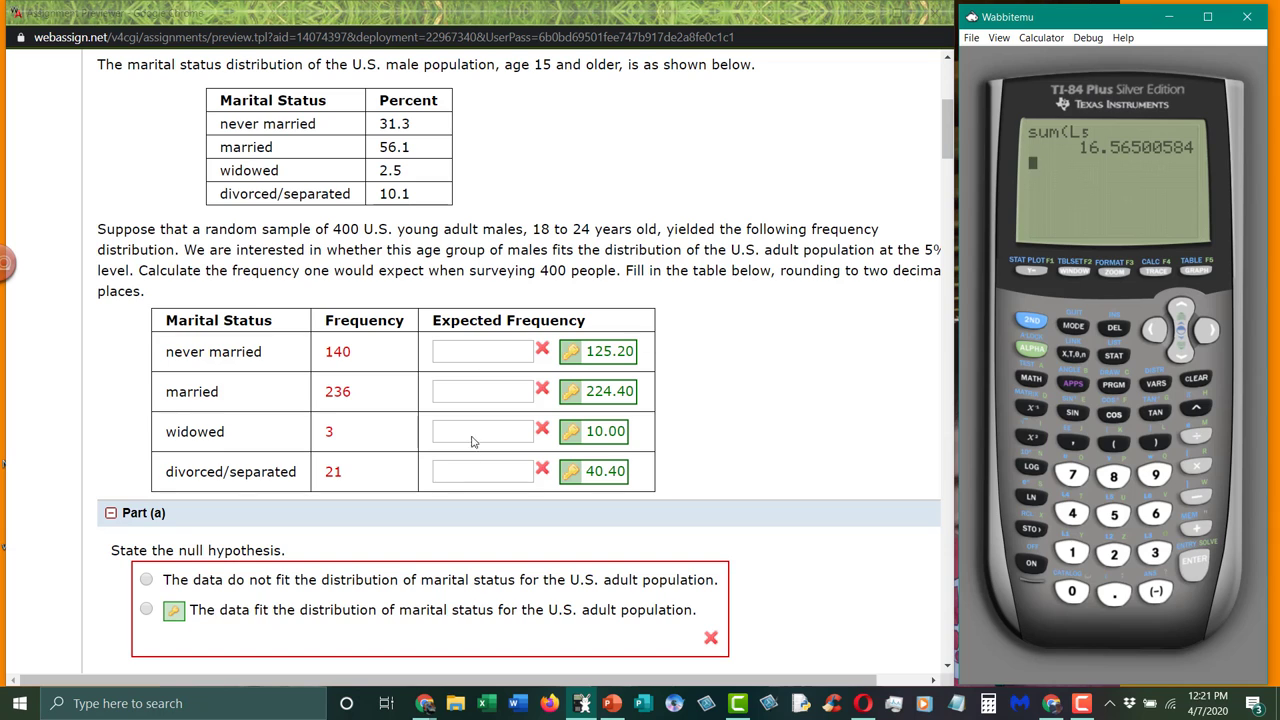
scroll(815, 411, down, 2)
scroll(815, 411, down, 2)
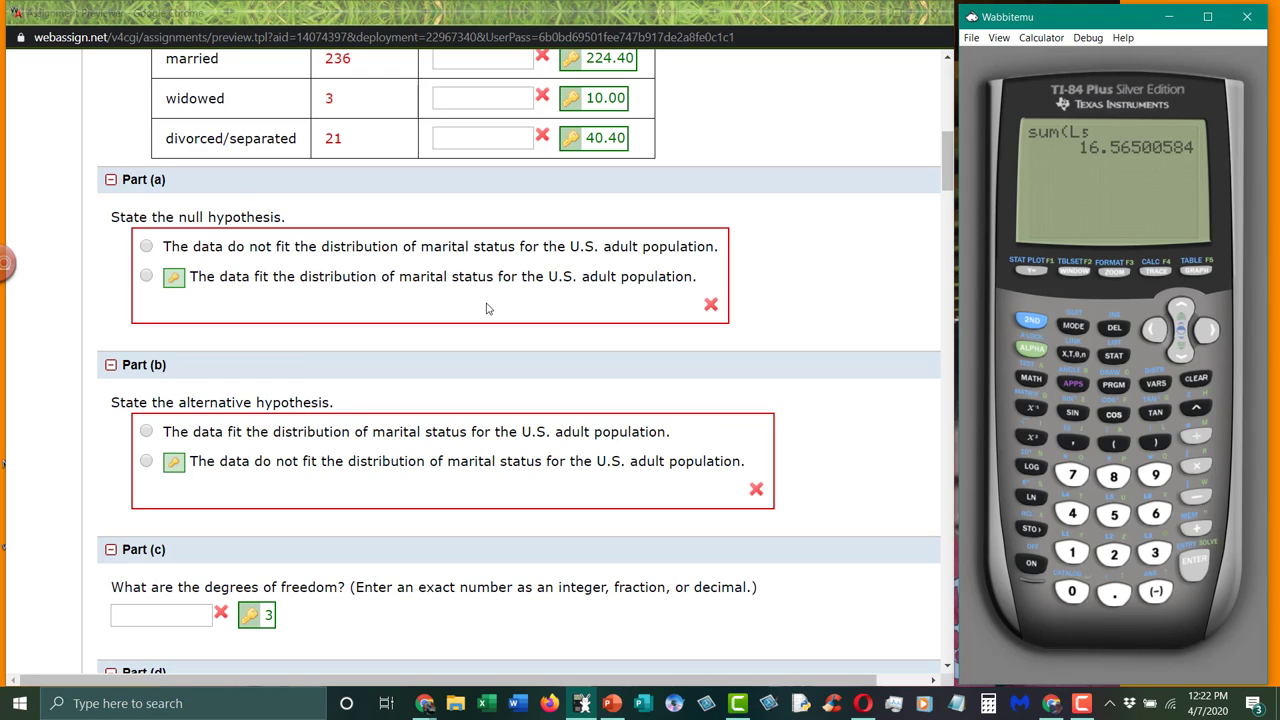
scroll(488, 315, down, 2)
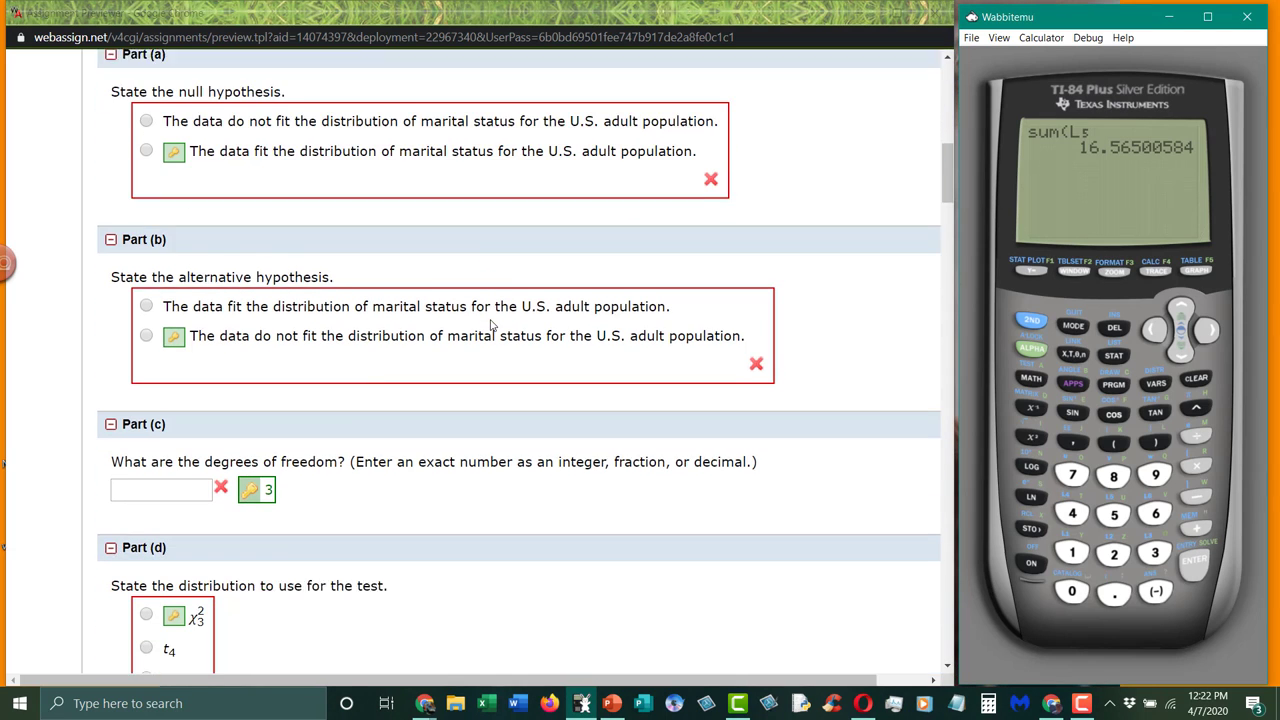
scroll(490, 325, up, 4)
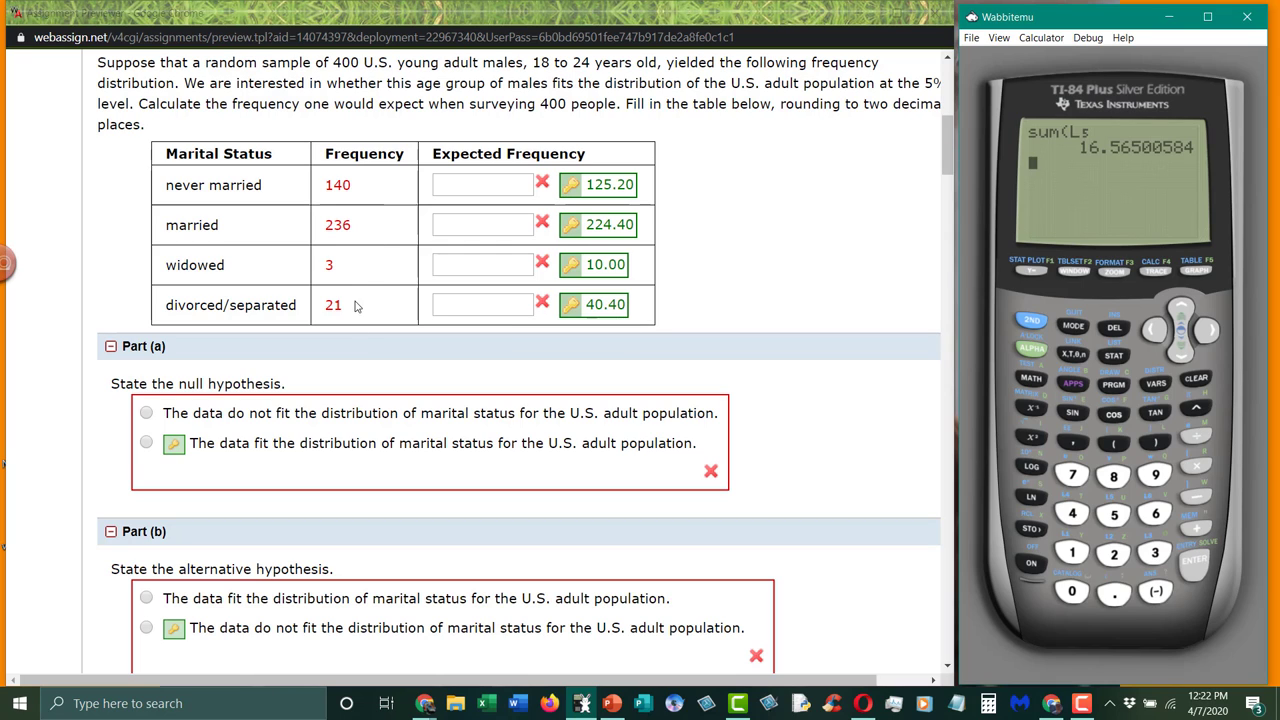
scroll(279, 381, down, 5)
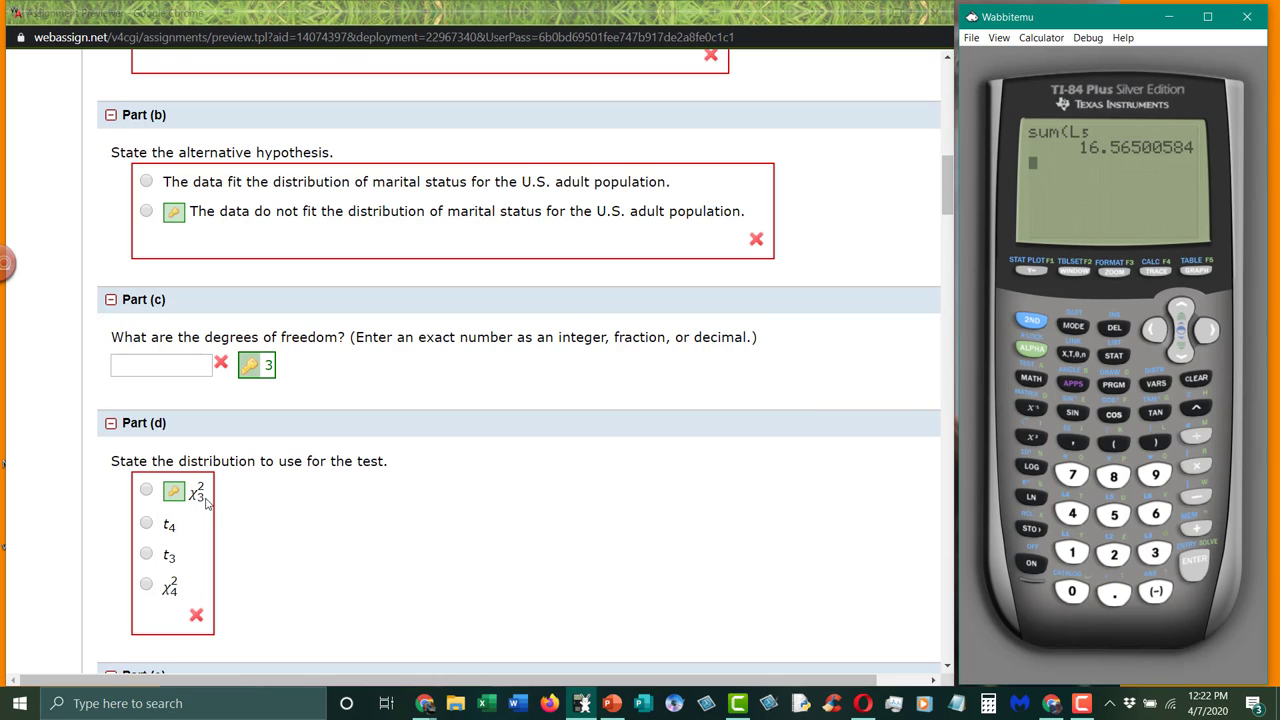
scroll(314, 504, down, 3)
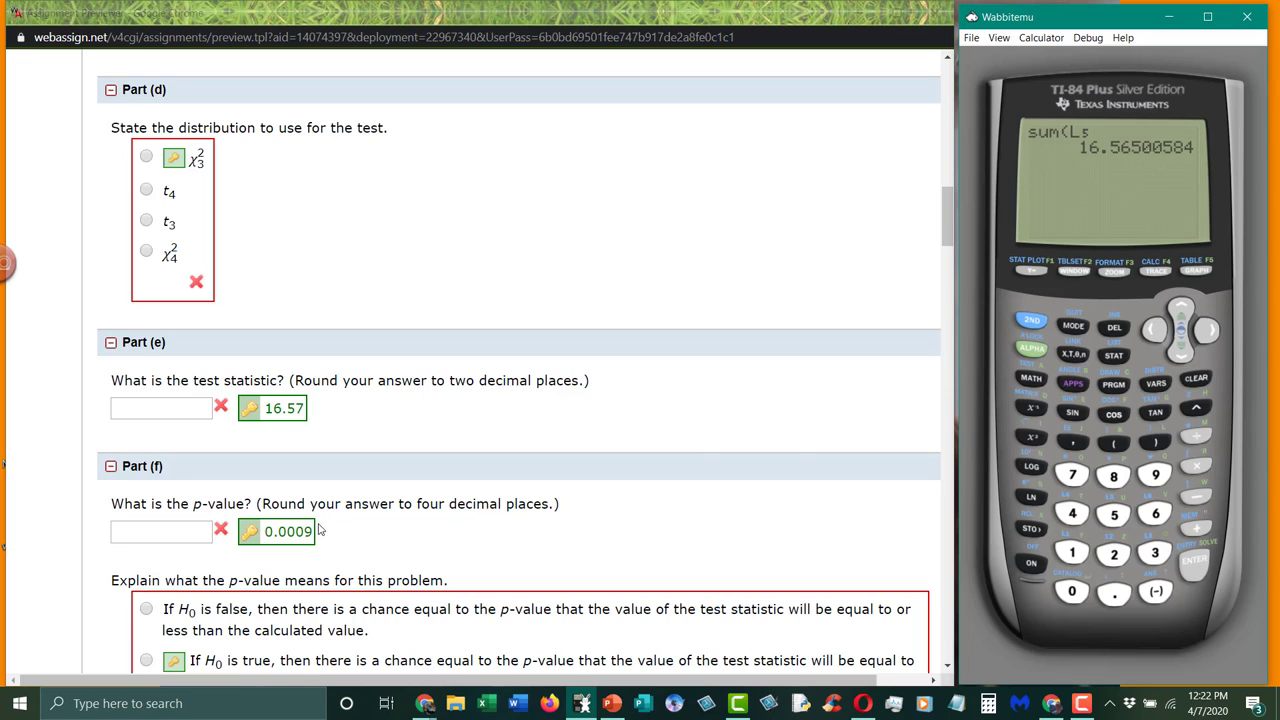
Open the χ²cdf( wizard from the distributions menu.
click(1152, 385)
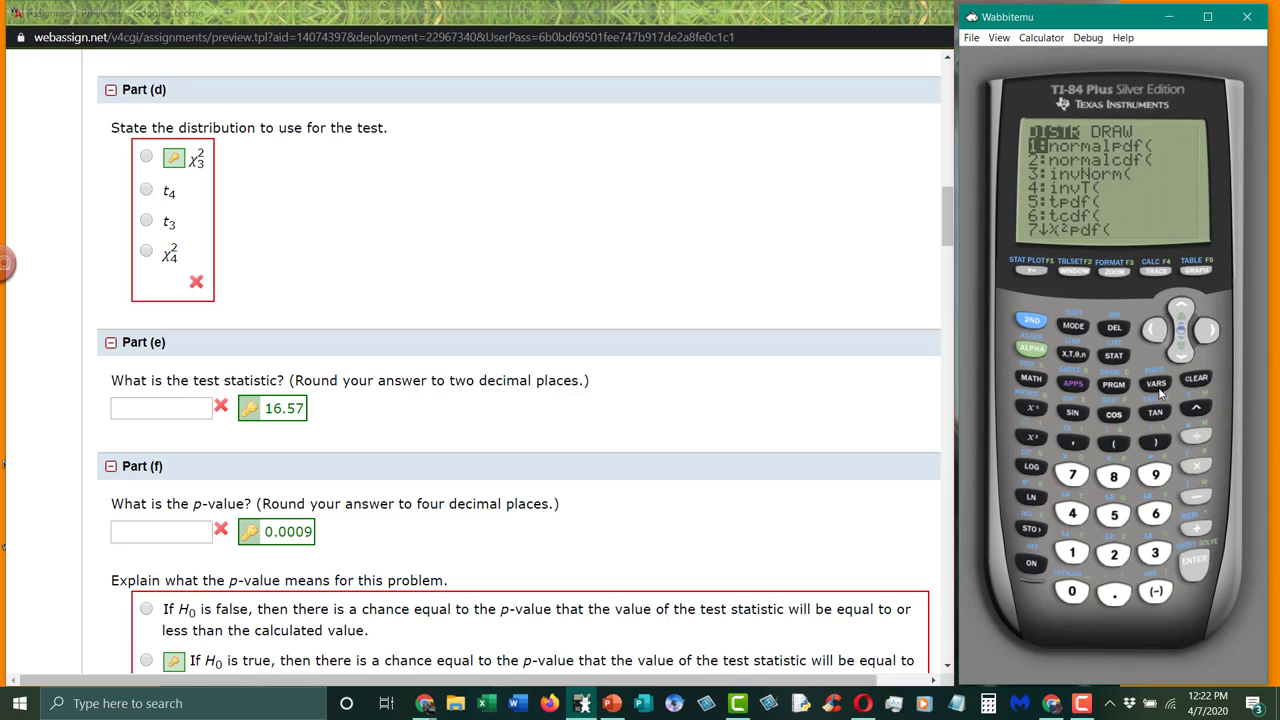
click(1180, 356)
click(1180, 356)
click(1180, 356)
click(1180, 356)
click(1180, 356)
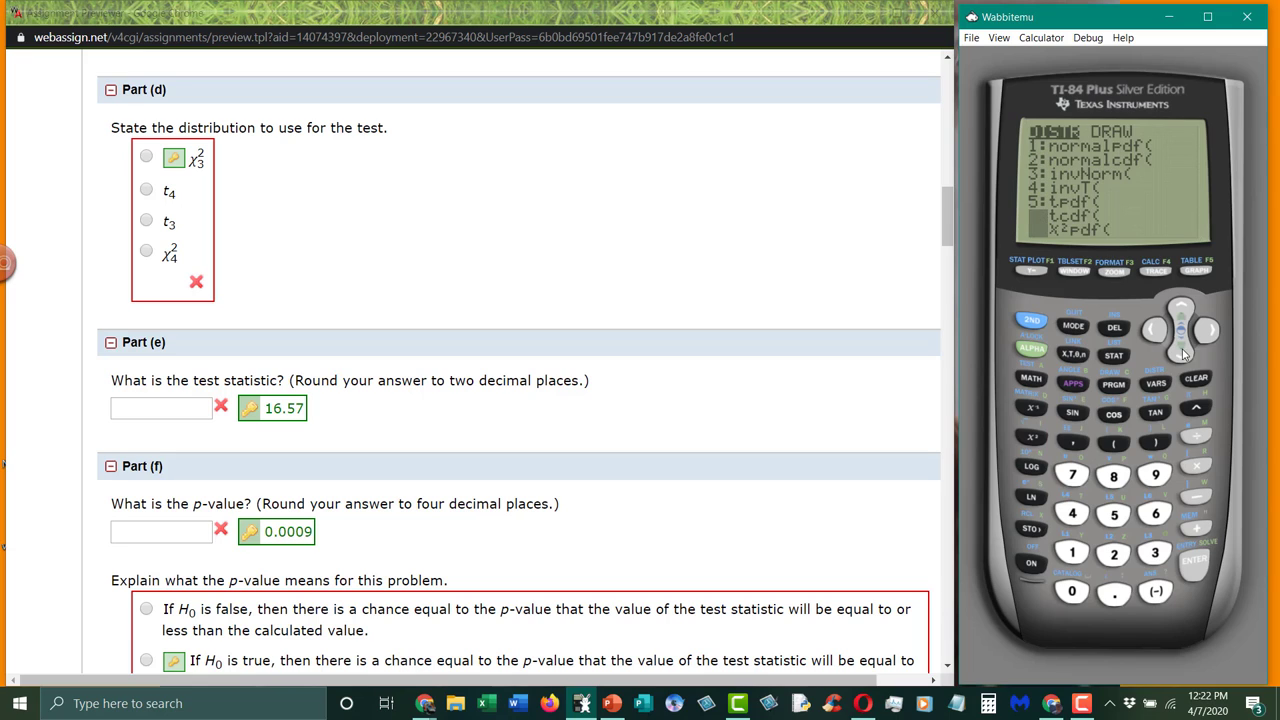
click(1180, 356)
click(1180, 356)
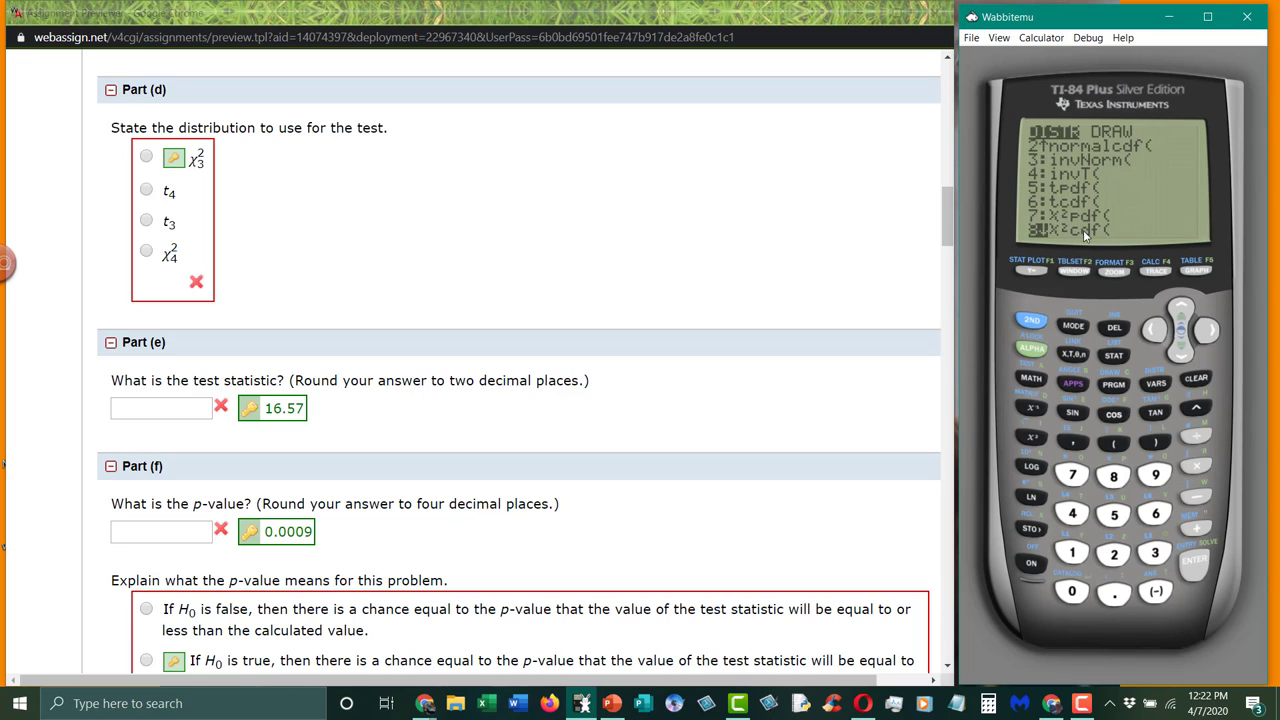
click(1192, 563)
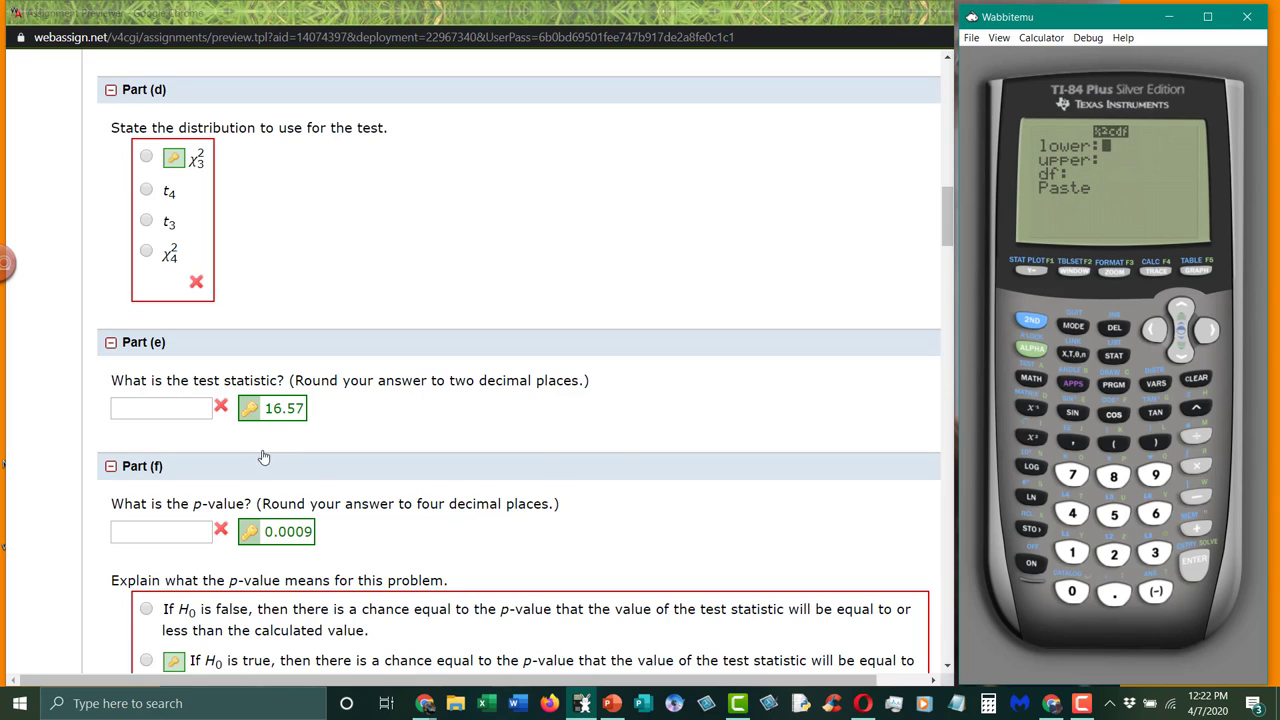
Set the χ²cdf lower bound to 16.57 and upper bound to 1E99.
click(1072, 553)
click(1157, 514)
click(1114, 594)
click(1113, 516)
click(1072, 475)
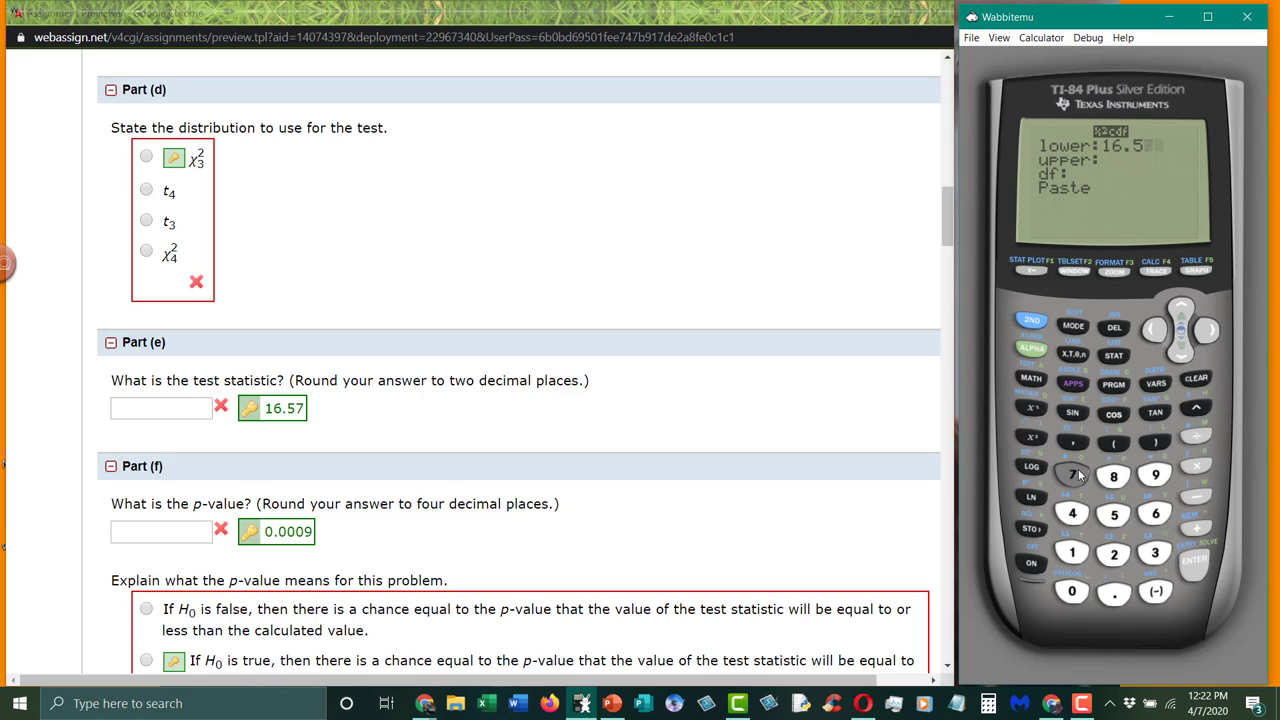
click(1182, 356)
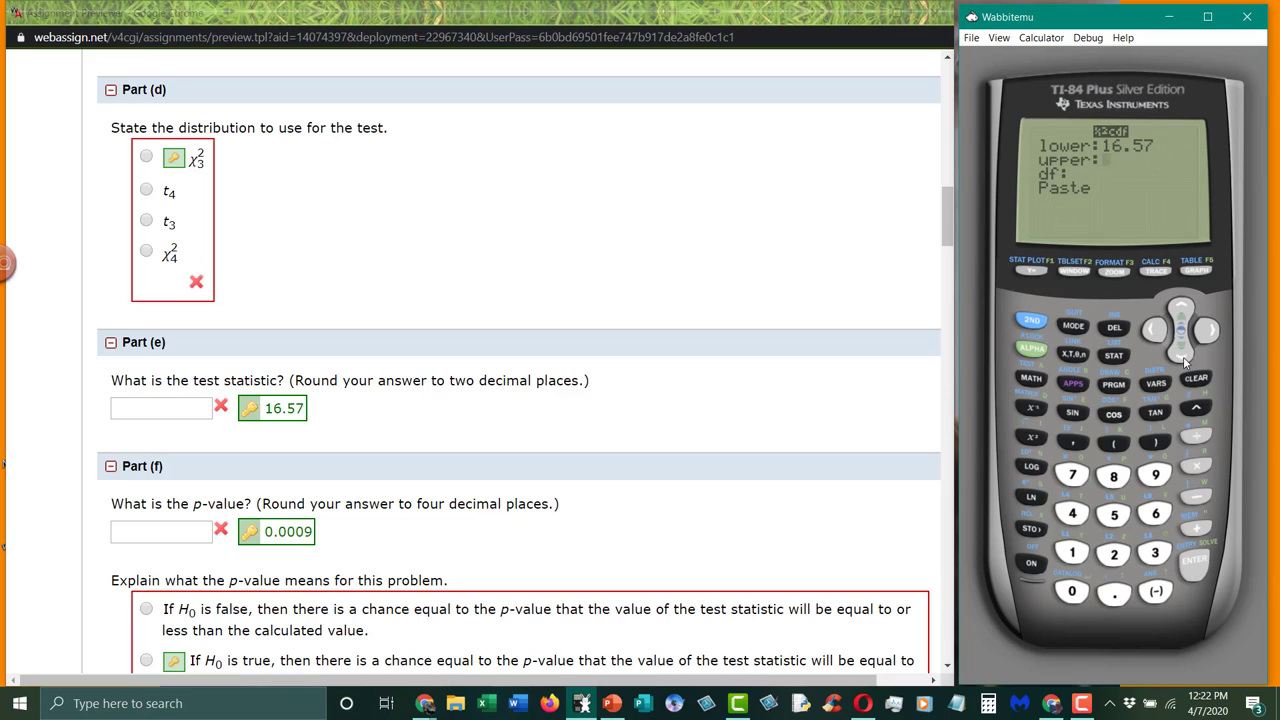
click(1084, 555)
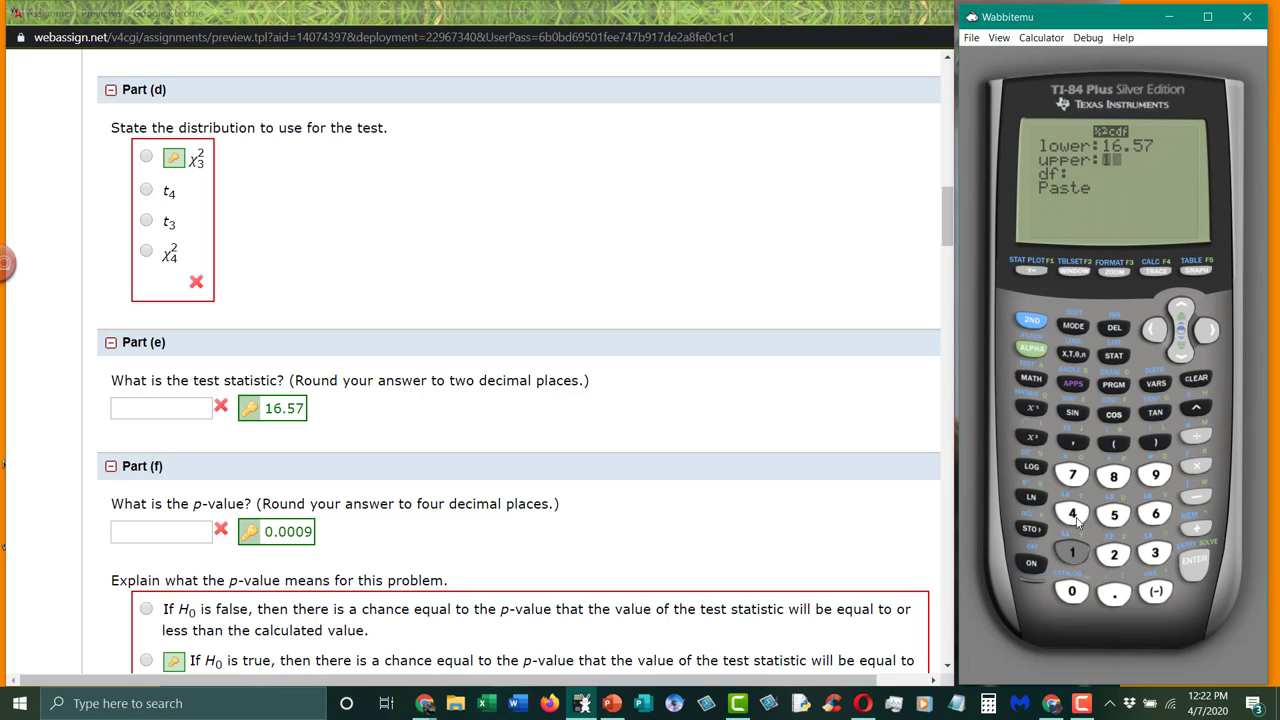
click(1036, 322)
click(1073, 444)
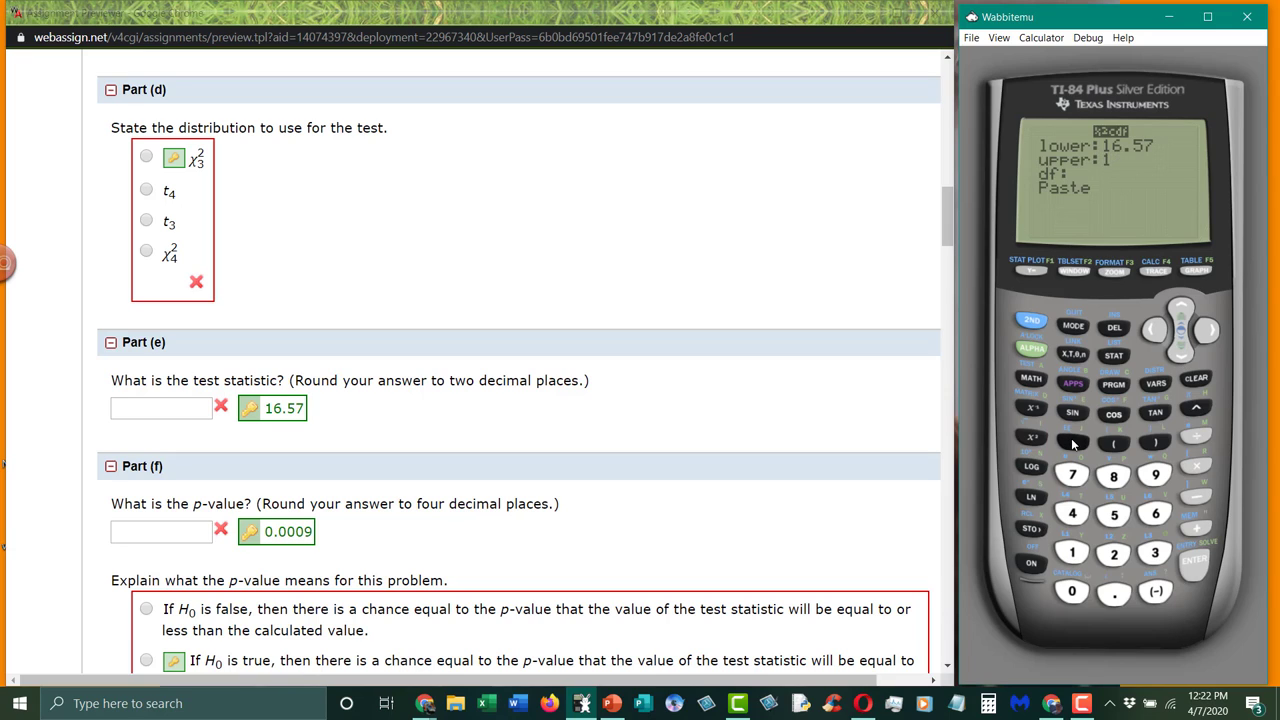
click(1155, 475)
click(1155, 475)
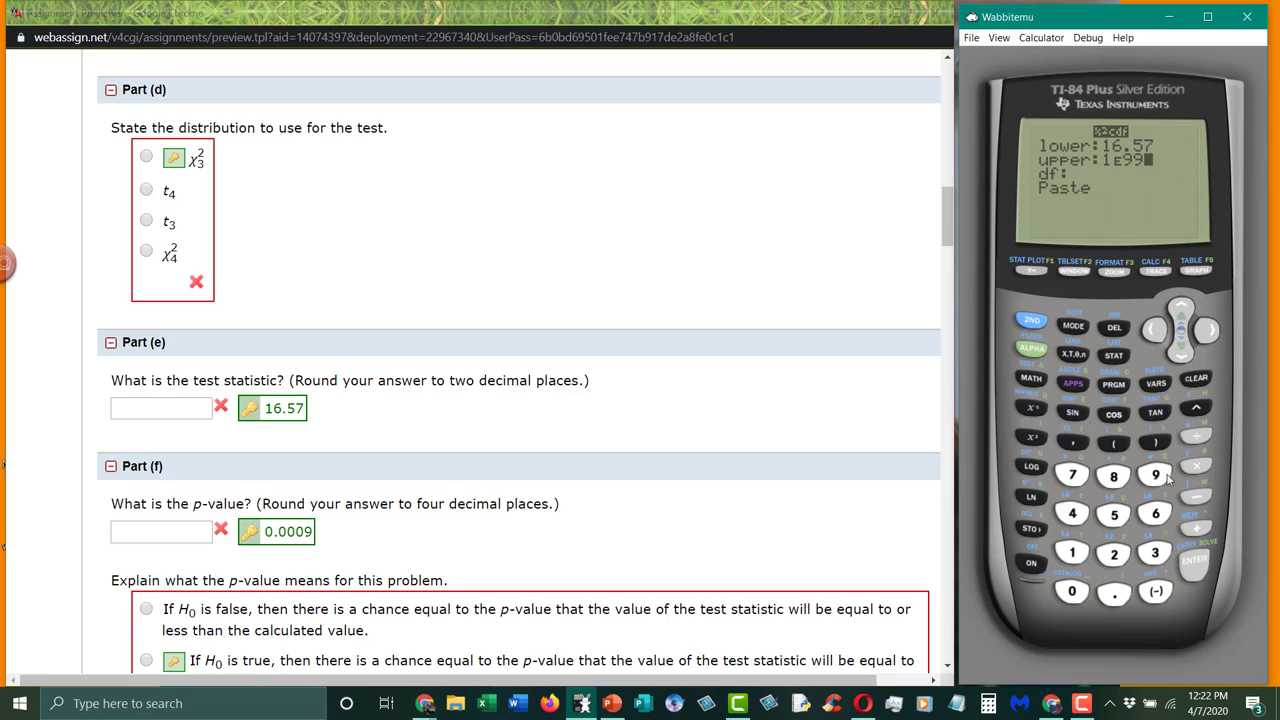
Set df to 3, paste χ²cdf(16.57,1E99,3) and evaluate it to 8.6624079E-4.
click(1182, 352)
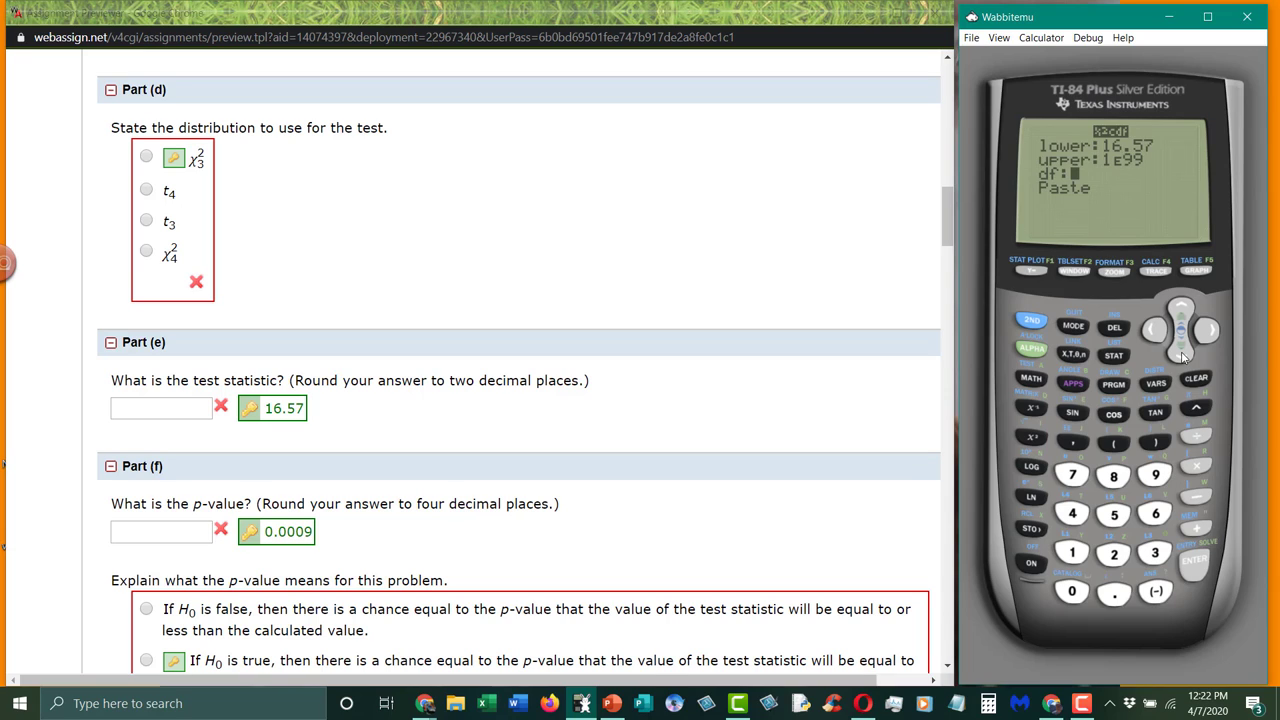
click(1155, 555)
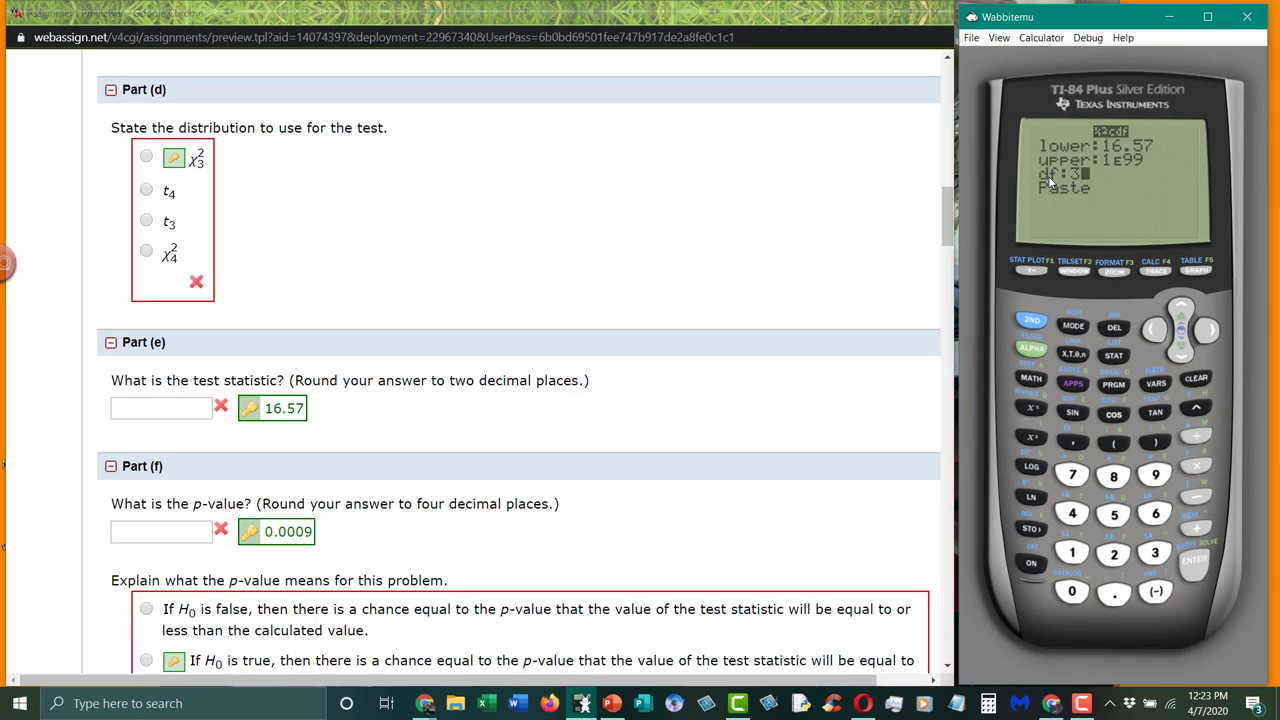
click(1183, 354)
click(1197, 562)
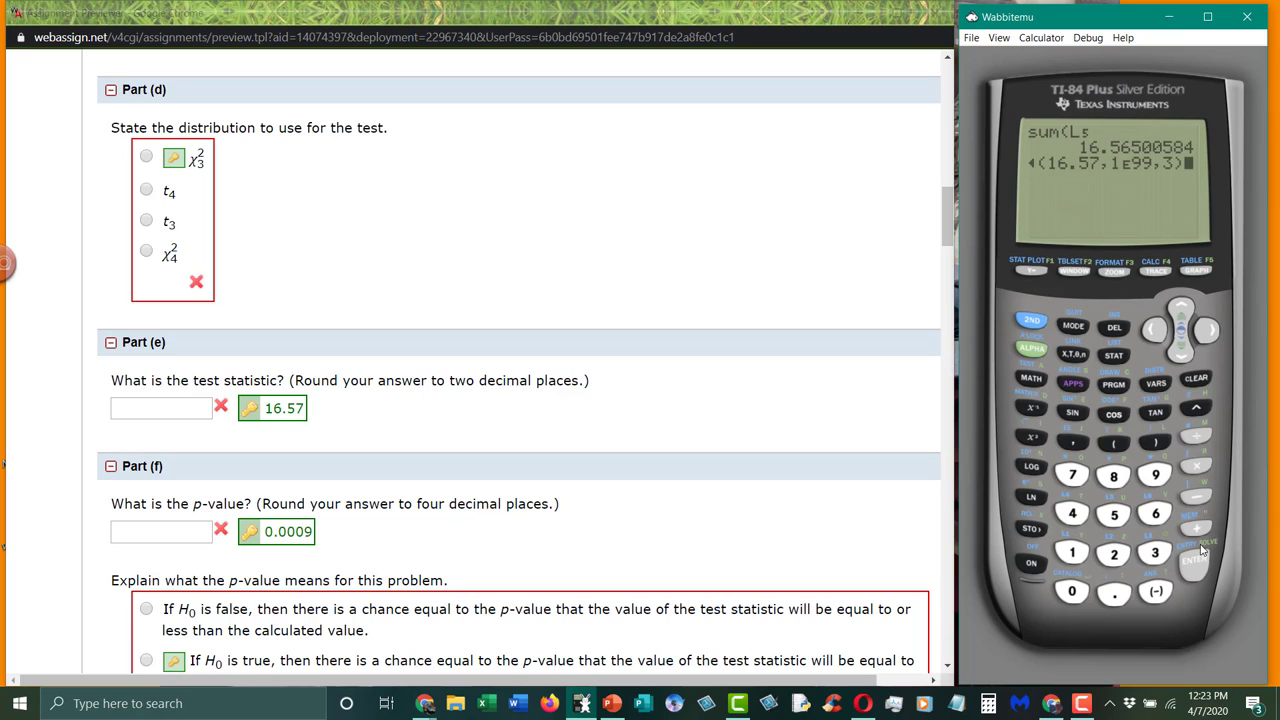
click(1197, 566)
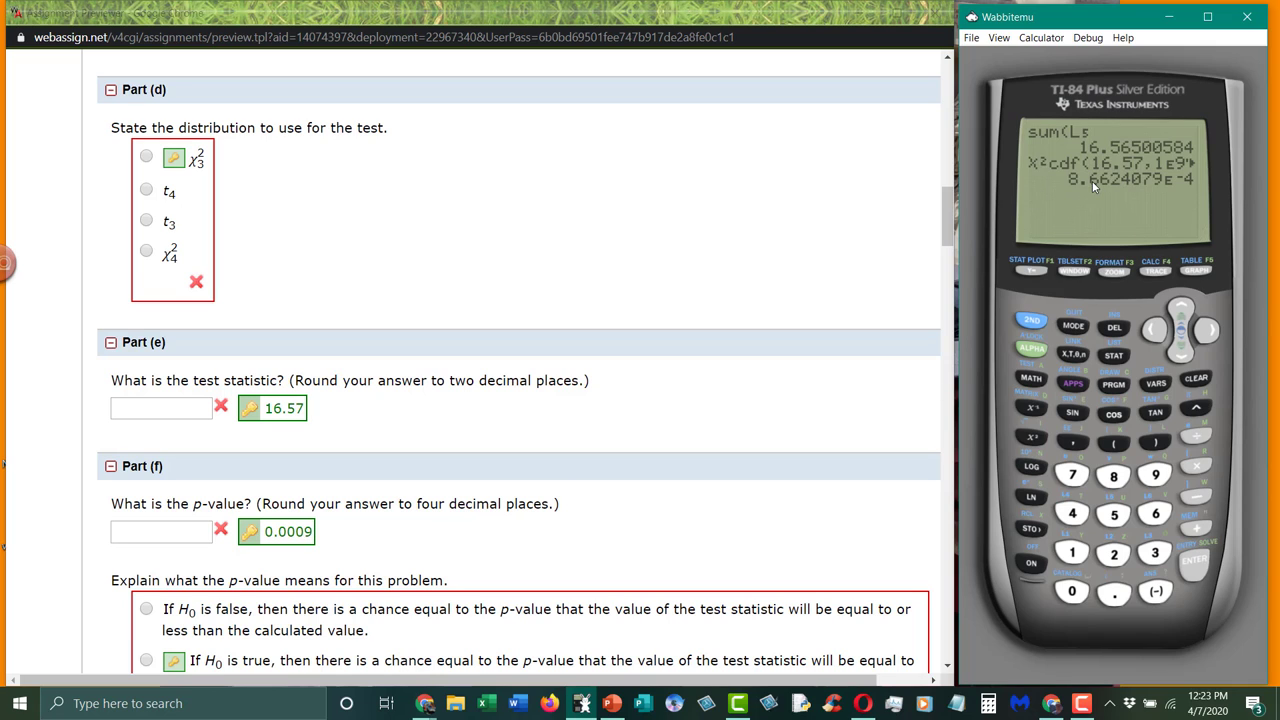
Scroll the WebAssign assignment back up toward Parts (b)–(d).
scroll(692, 457, down, 2)
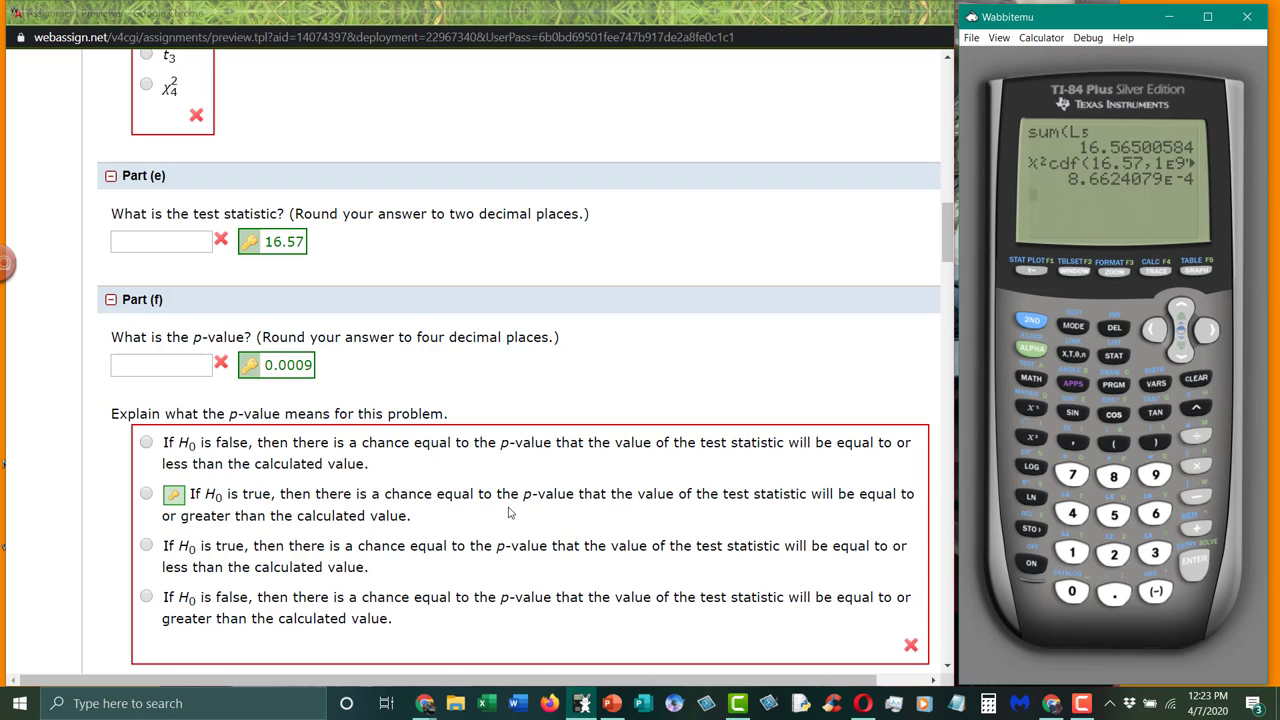
scroll(508, 510, up, 2)
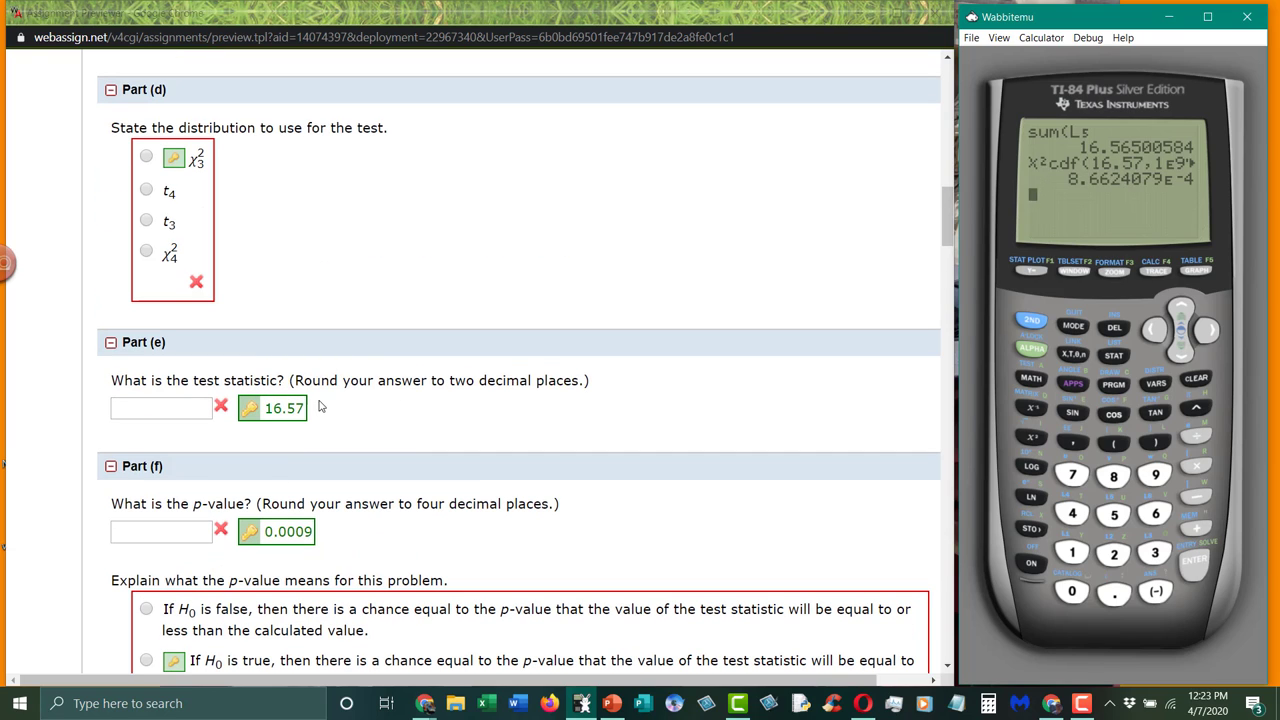
scroll(320, 405, up, 4)
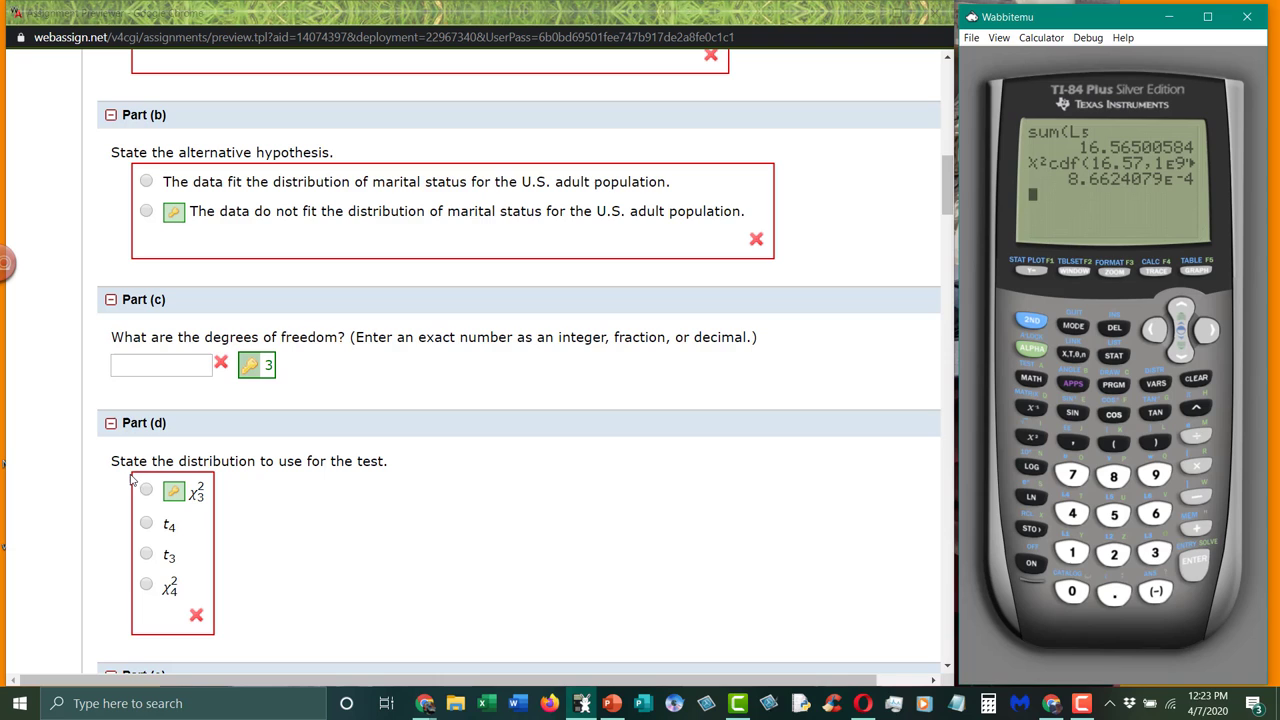
Collapse Parts (d), (c) and (e) and bring Part (g)'s right-tail p-value sketch into view.
click(114, 424)
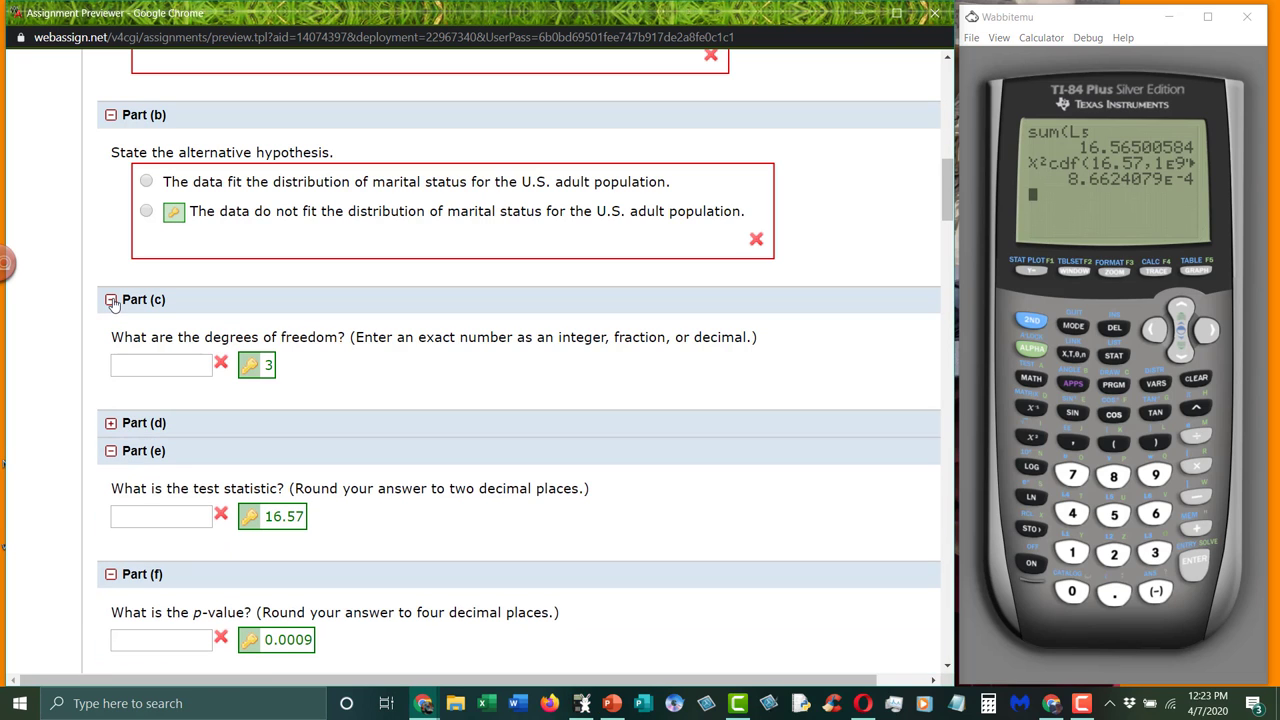
click(111, 300)
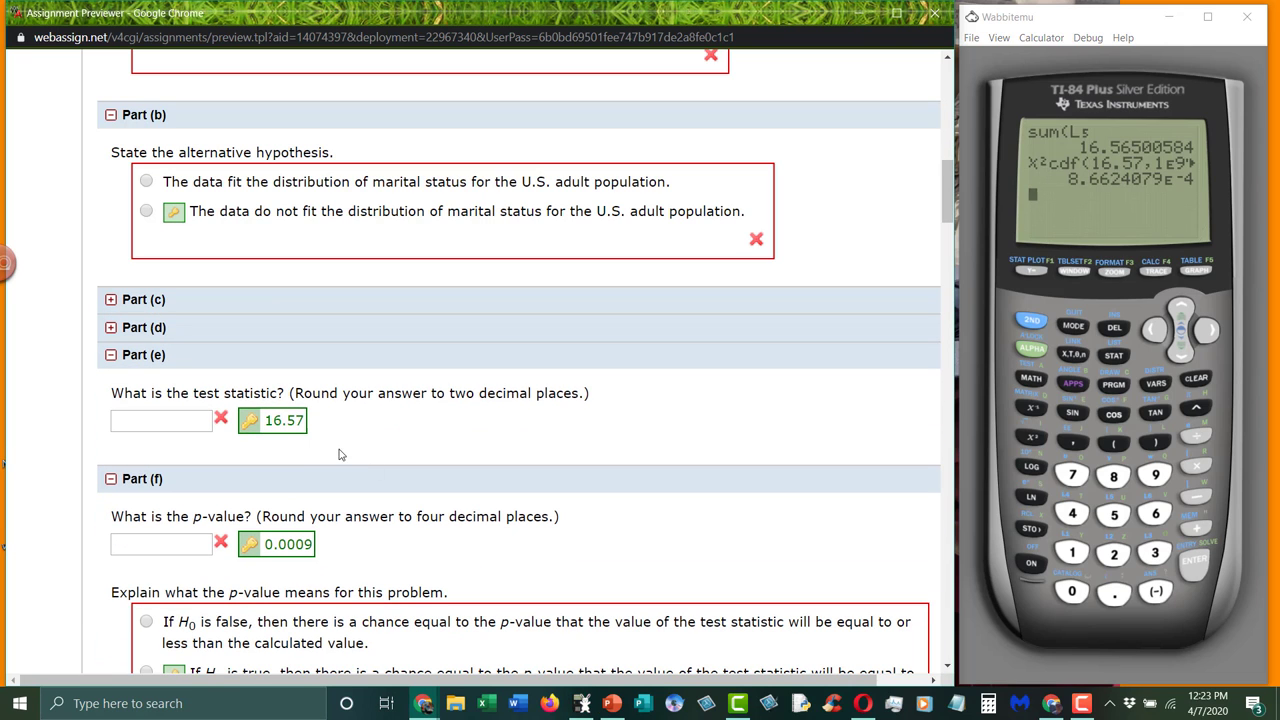
click(128, 368)
scroll(487, 455, down, 4)
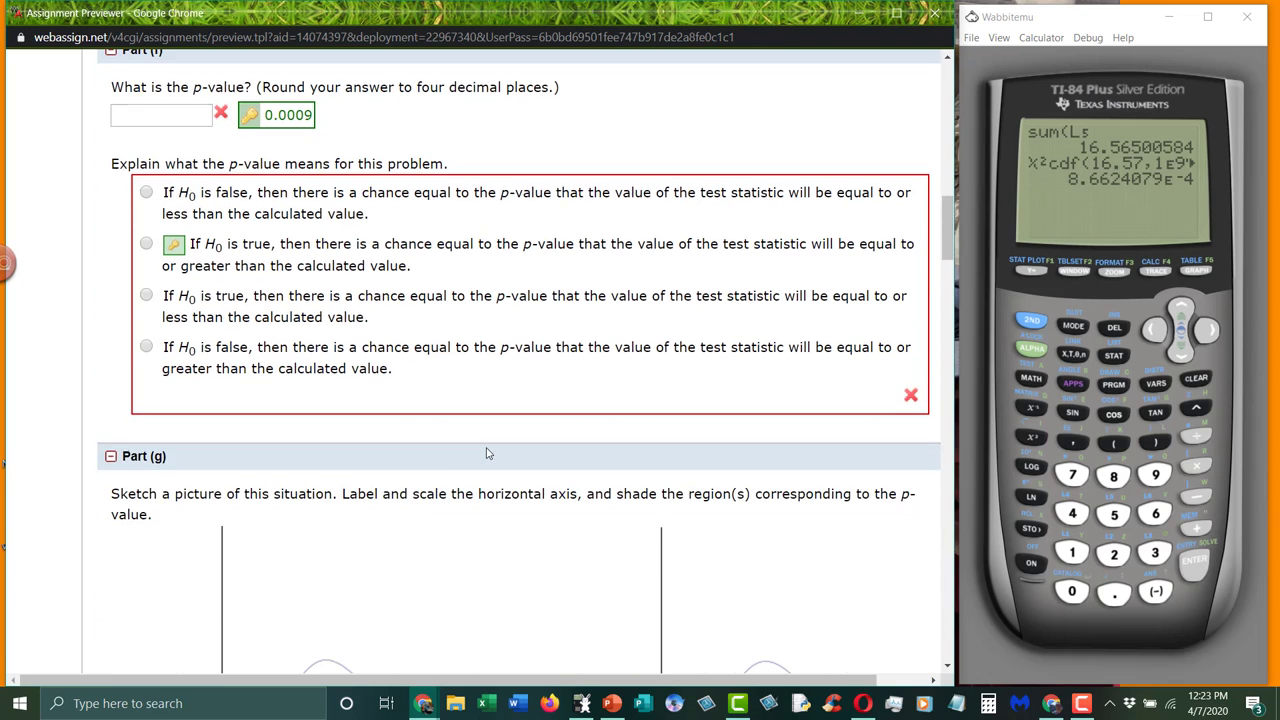
scroll(487, 455, down, 2)
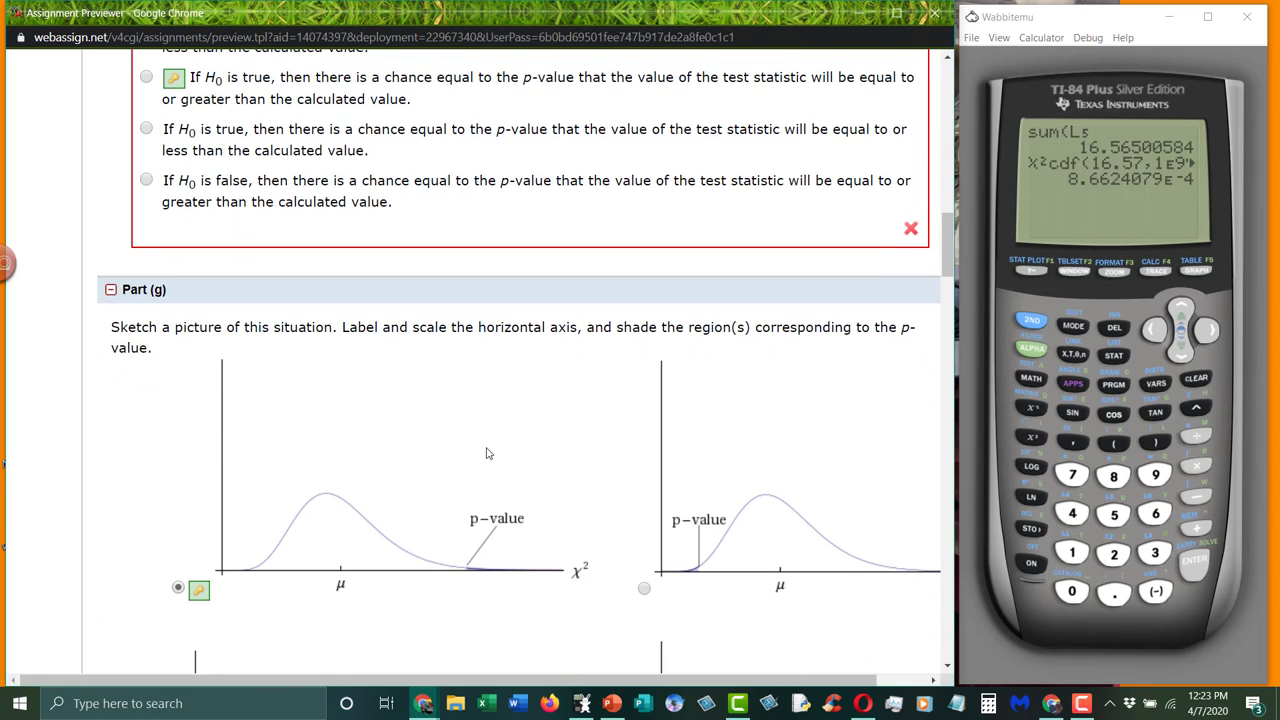
scroll(487, 453, down, 1)
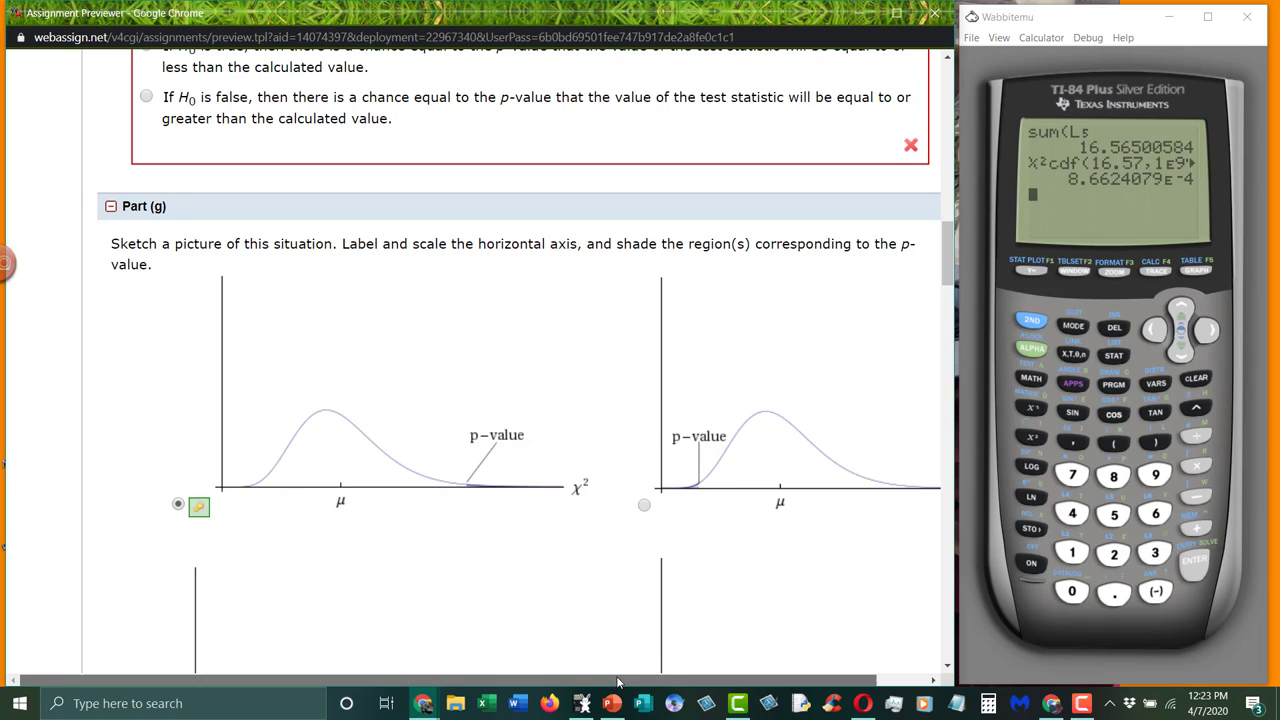
drag(620, 682, 678, 688)
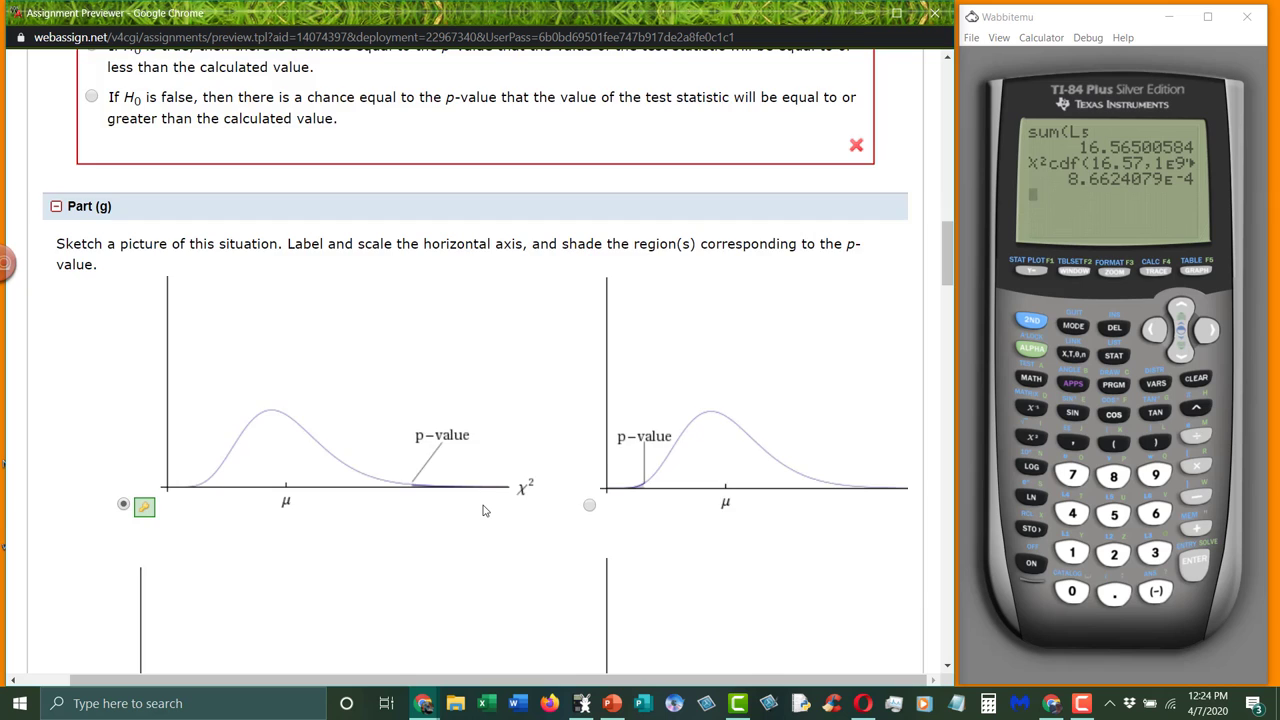
Highlight '5% level' in the problem statement as the significance level alpha.
scroll(475, 520, down, 3)
scroll(483, 511, down, 3)
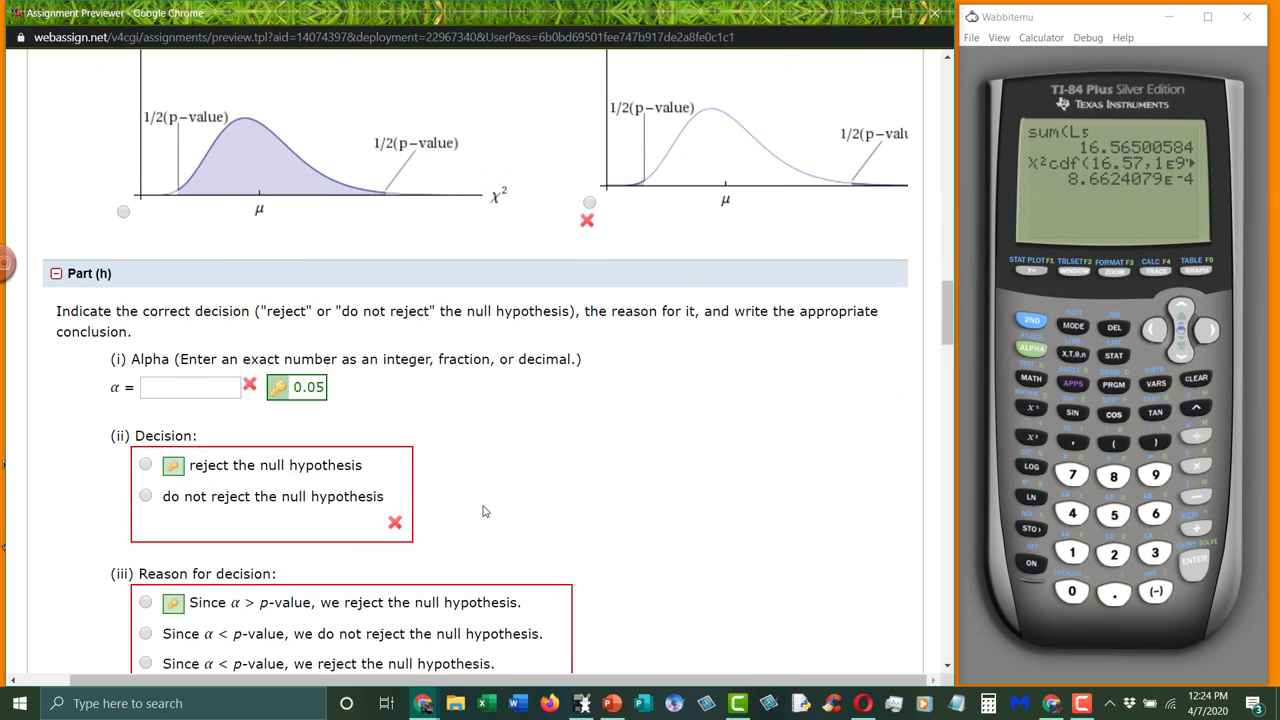
scroll(484, 505, up, 4)
scroll(120, 214, up, 2)
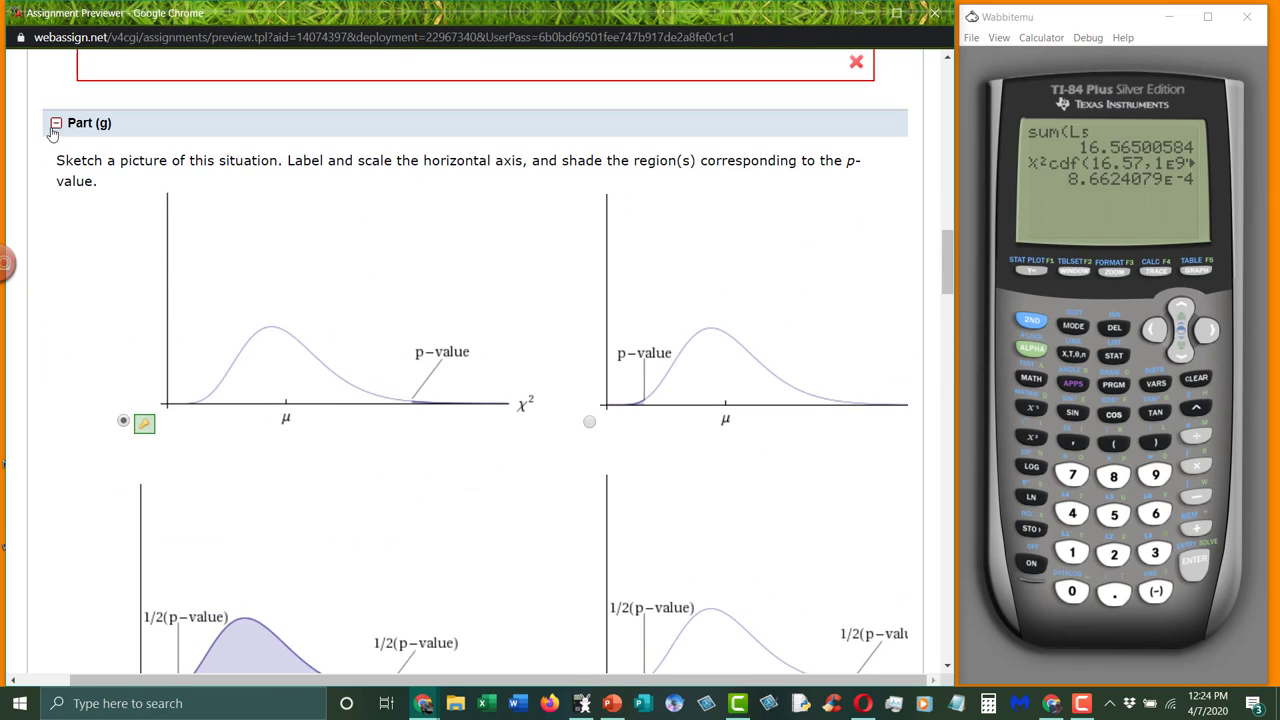
scroll(171, 186, down, 6)
scroll(304, 262, up, 10)
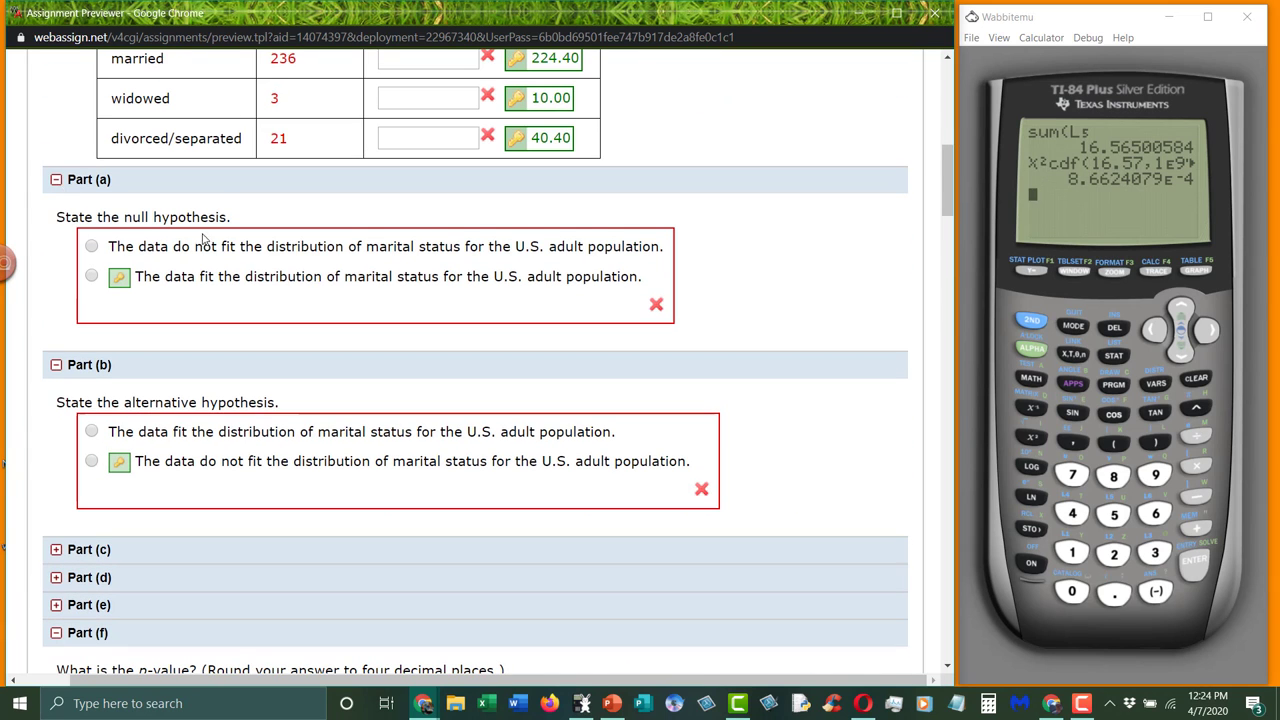
scroll(150, 220, up, 3)
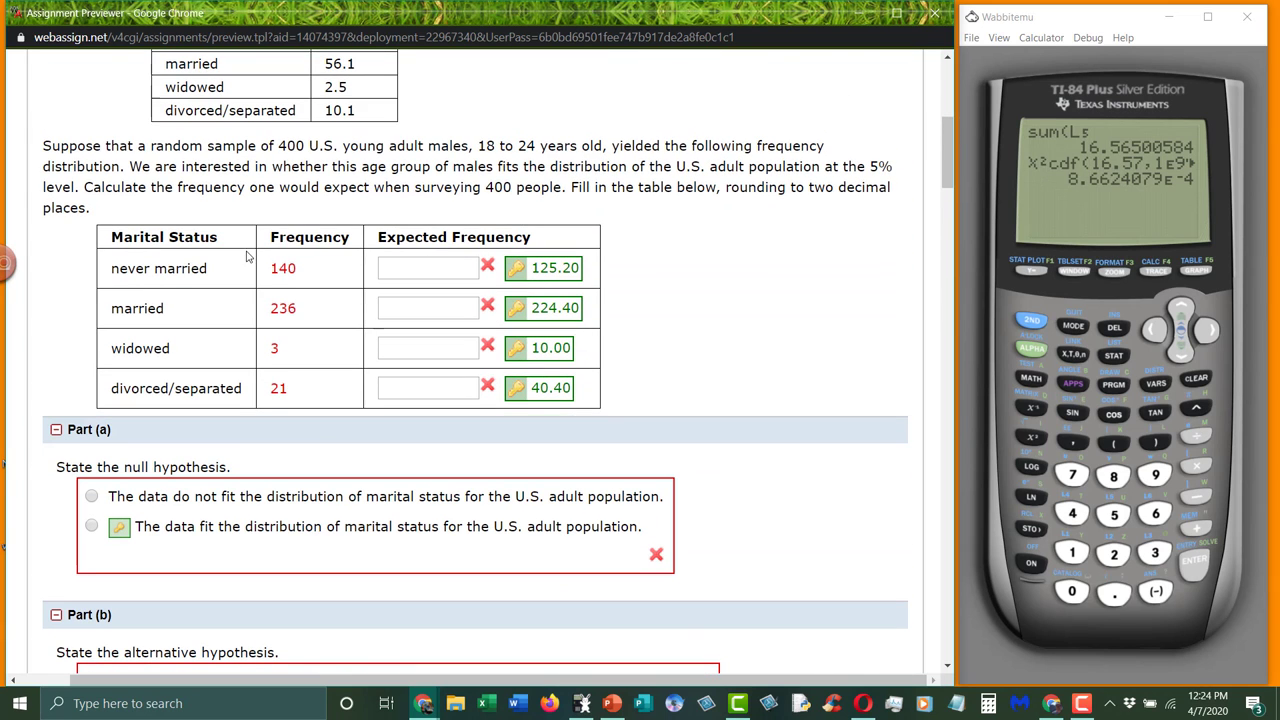
double_click(871, 166)
drag(871, 166, 72, 187)
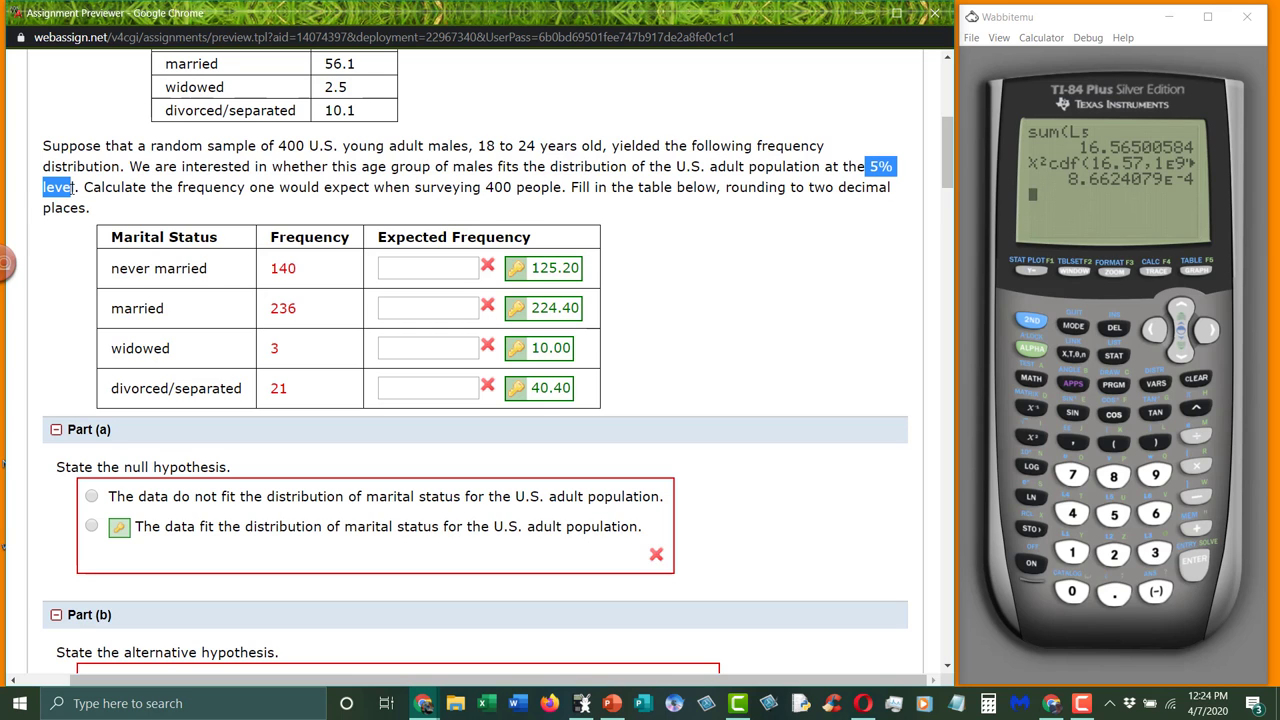
Scroll through Part (h) of the question to review it.
scroll(785, 436, down, 15)
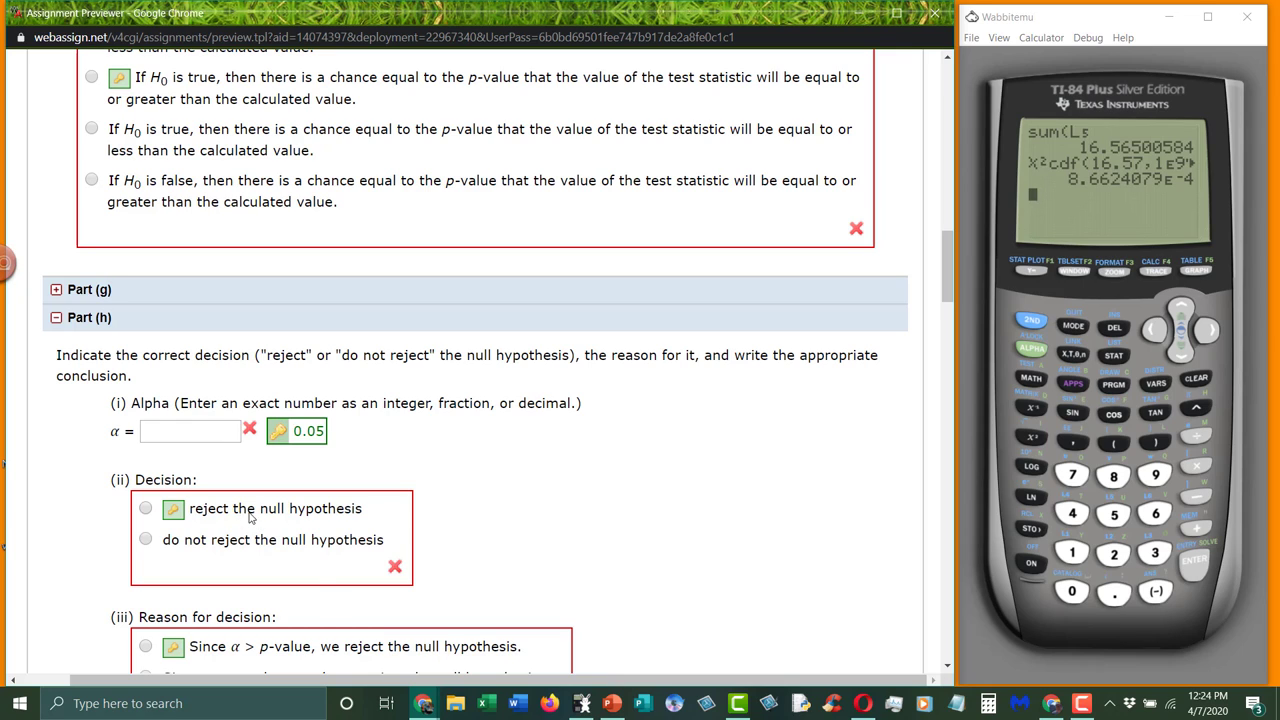
scroll(250, 517, down, 3)
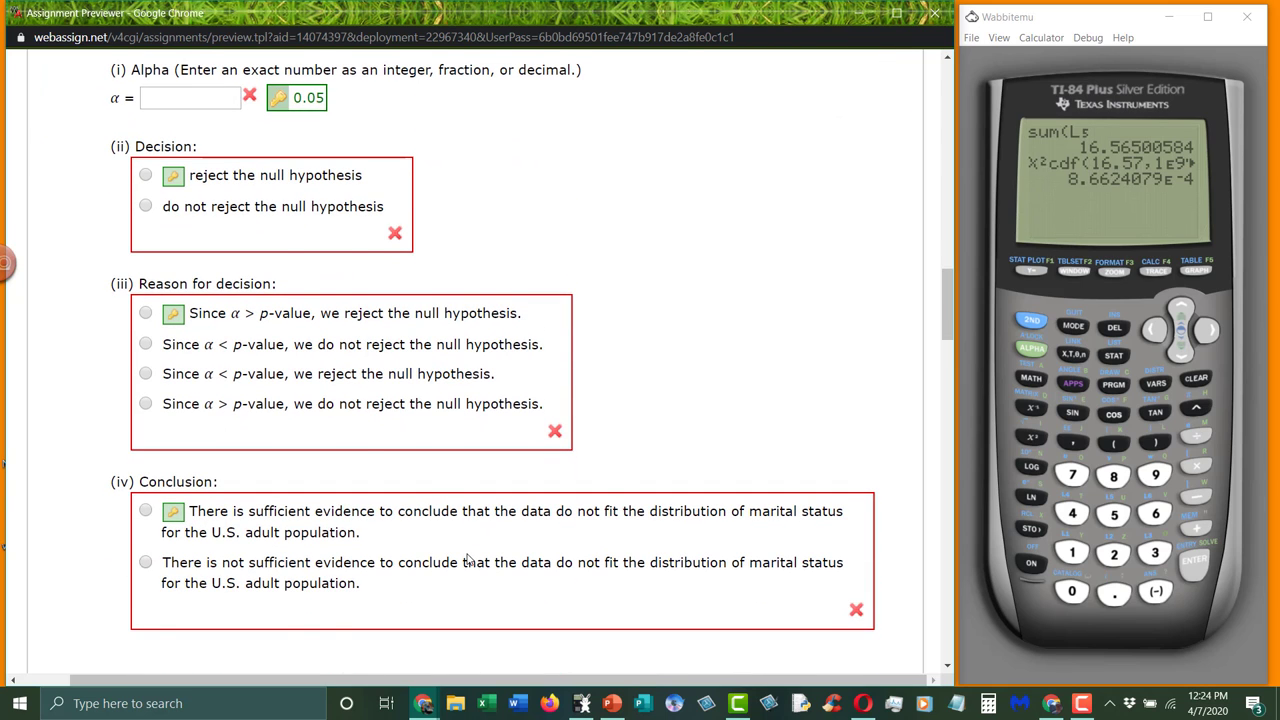
scroll(467, 560, up, 15)
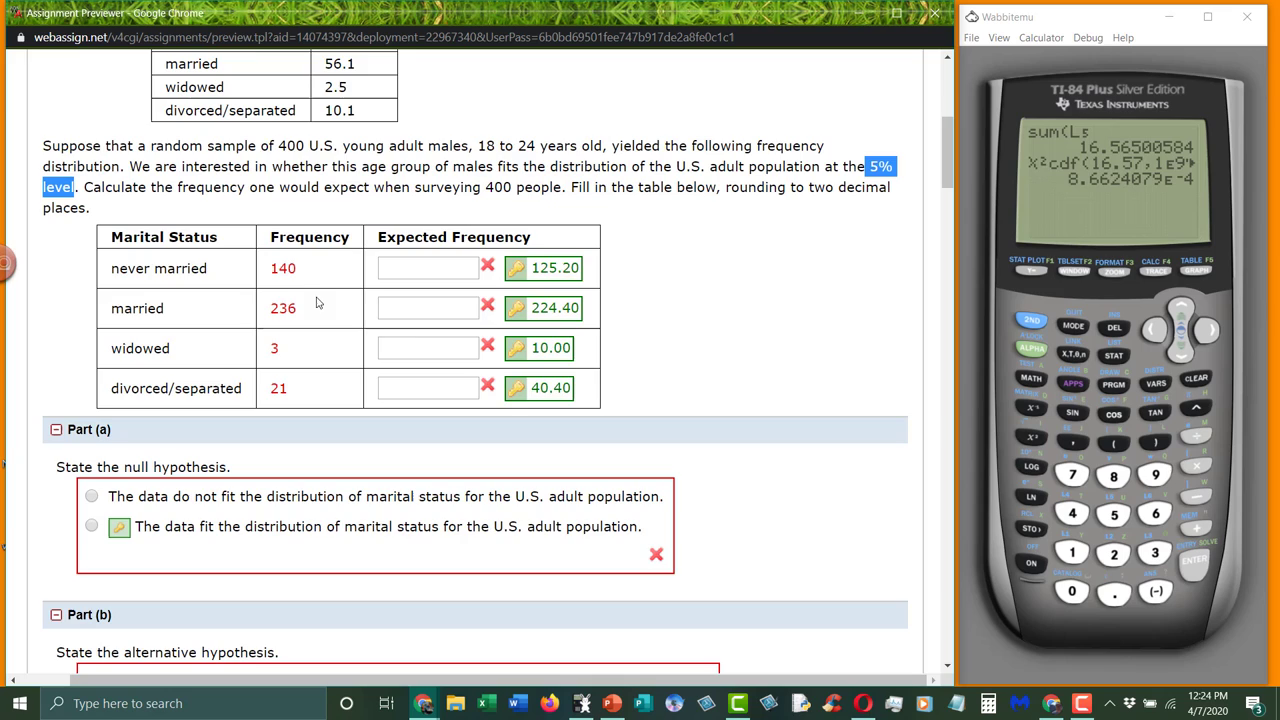
scroll(316, 290, up, 2)
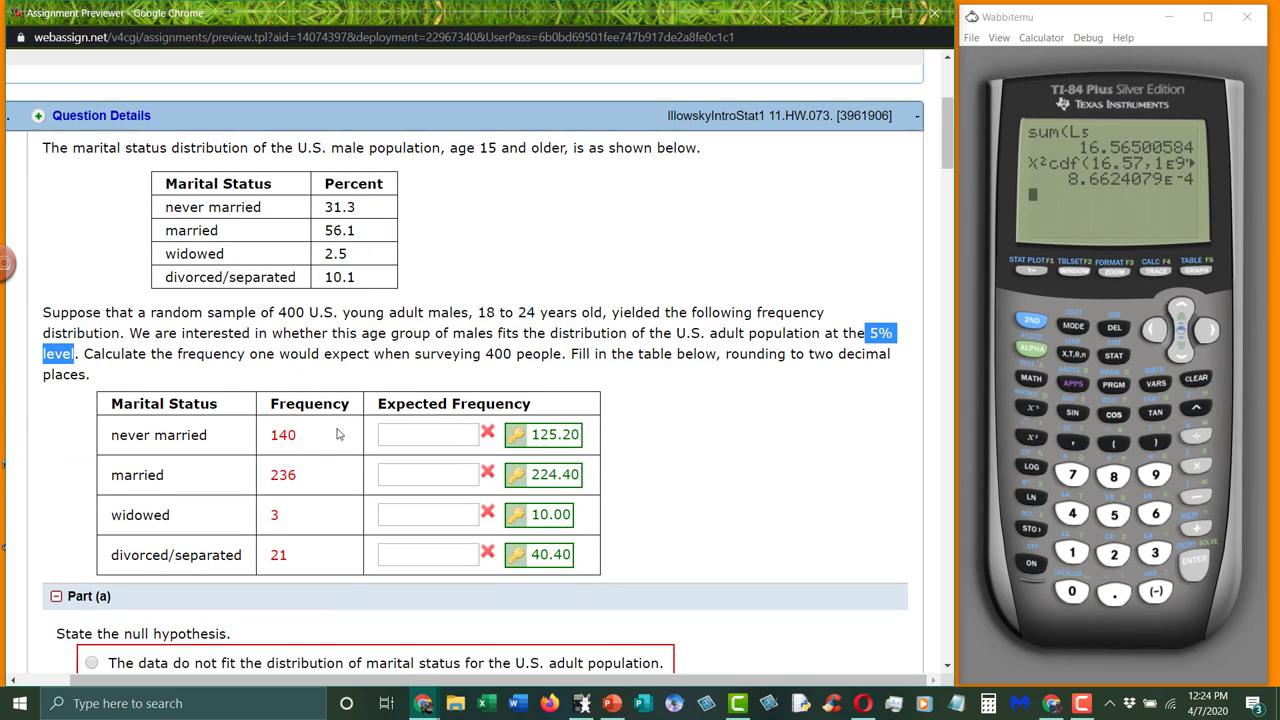
scroll(870, 476, down, 8)
scroll(857, 487, down, 10)
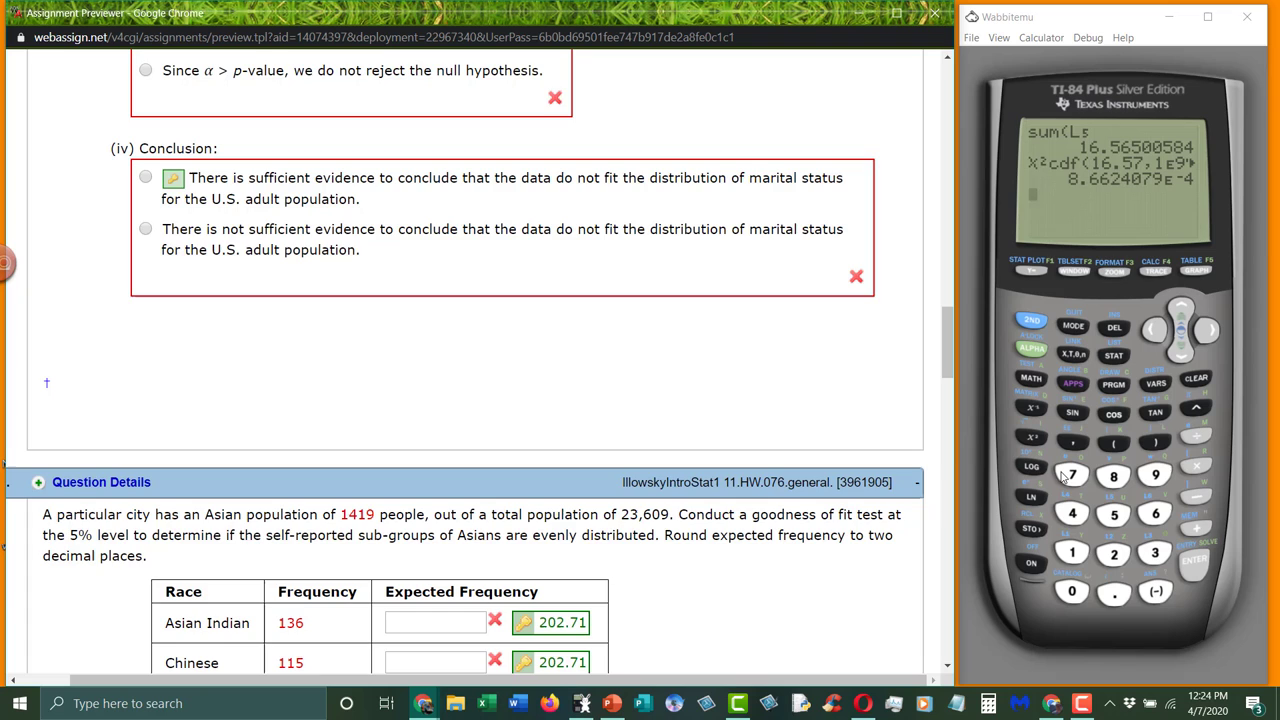
scroll(943, 461, up, 5)
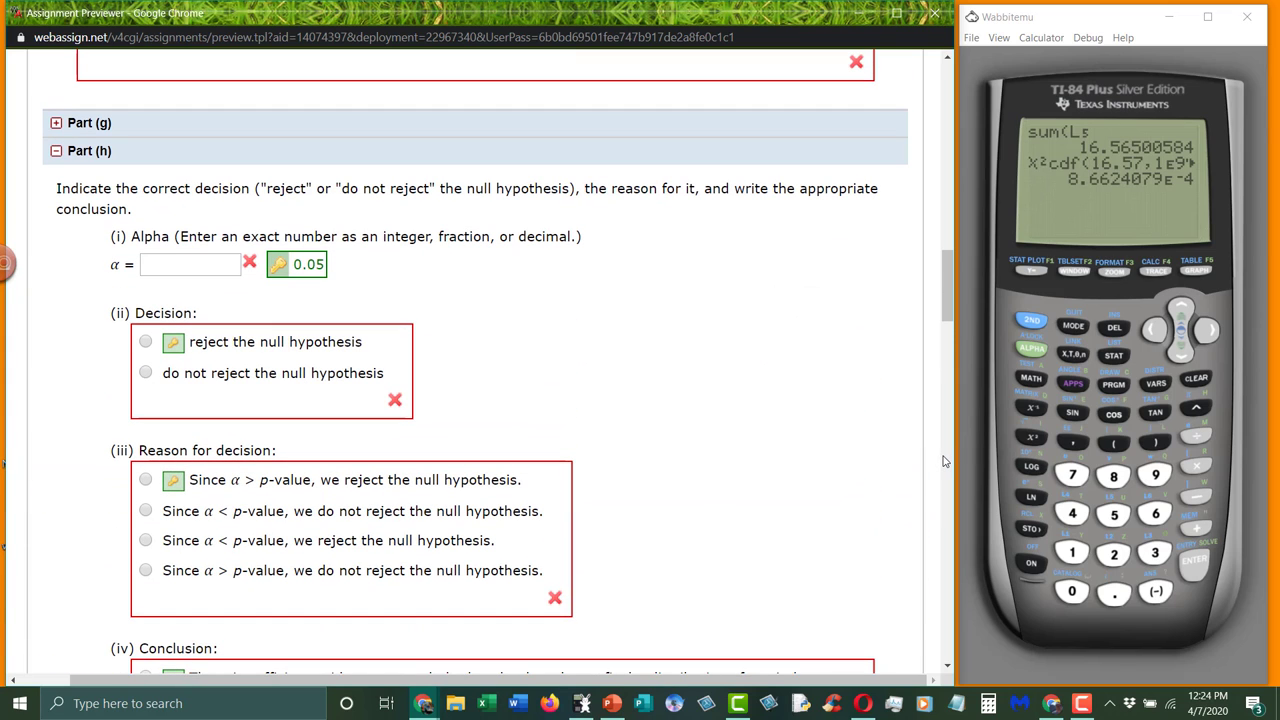